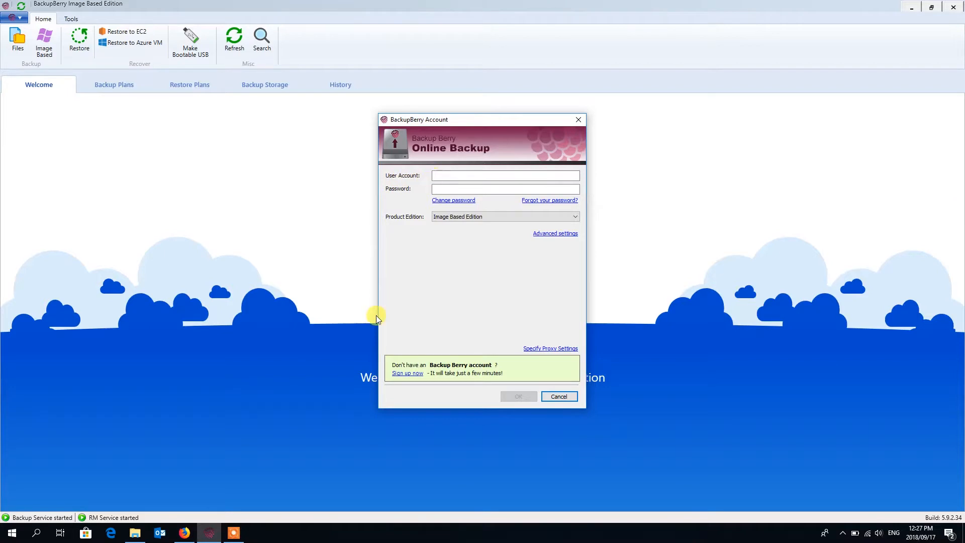
Step: Copy the Online Backup username from the Backup Berry client area in Firefox into the User Account field of the BackupBerry login
click(193, 535)
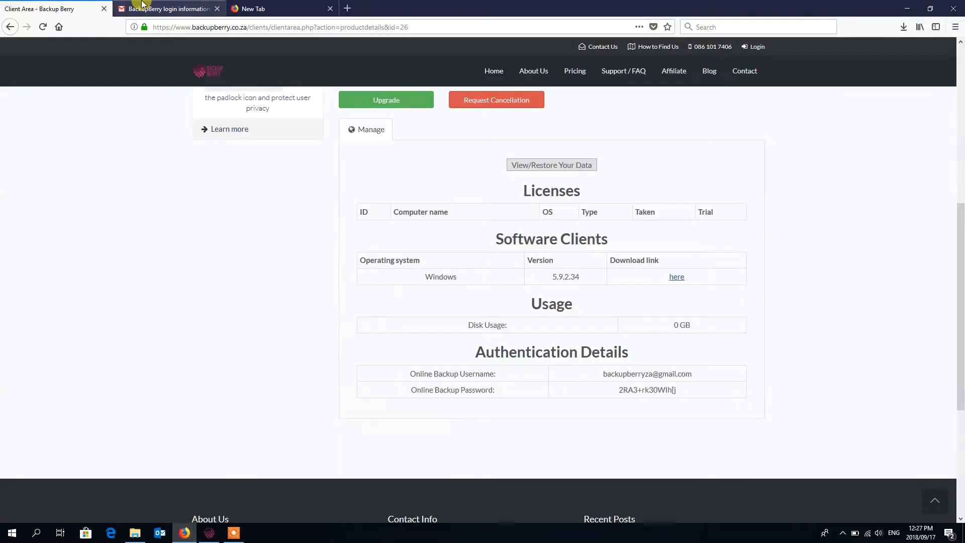
click(143, 6)
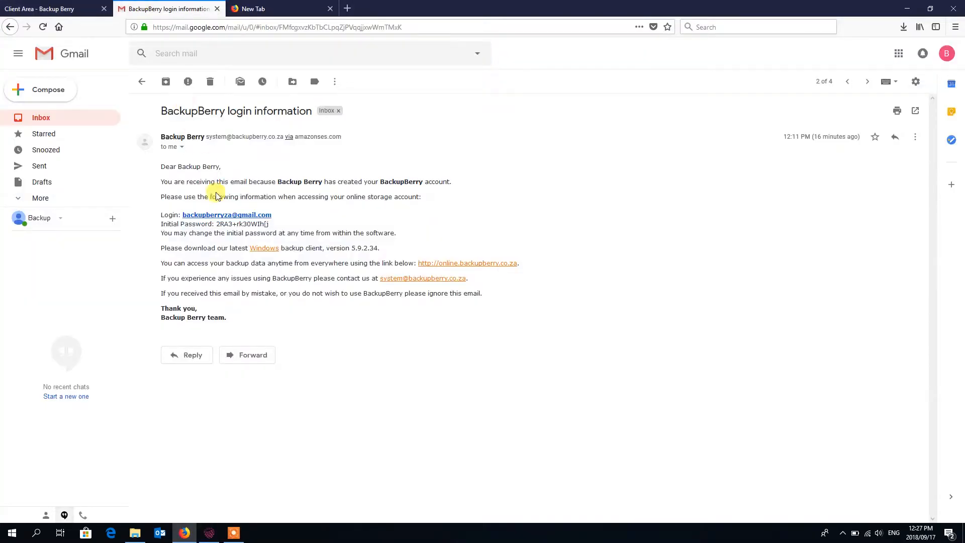
click(80, 4)
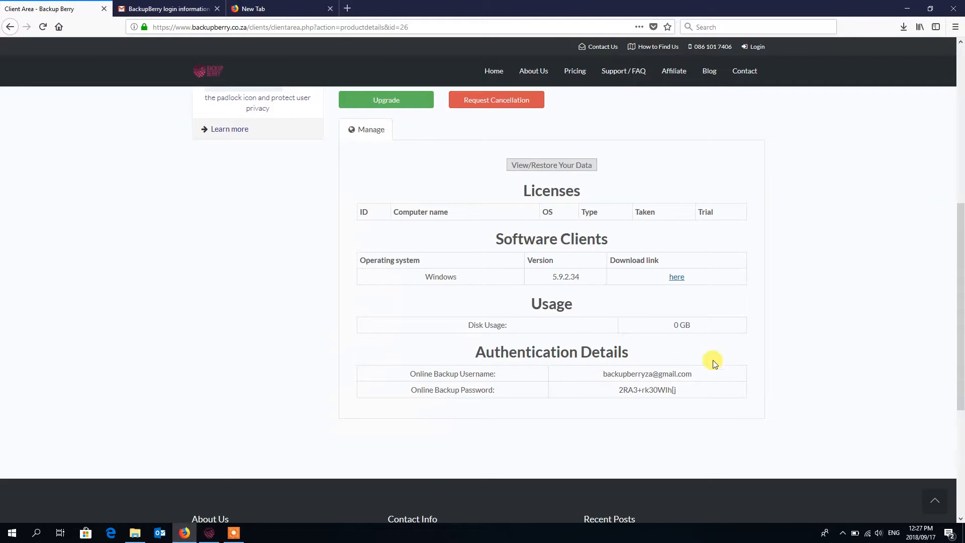
drag(700, 375, 606, 376)
key(ctrl+c)
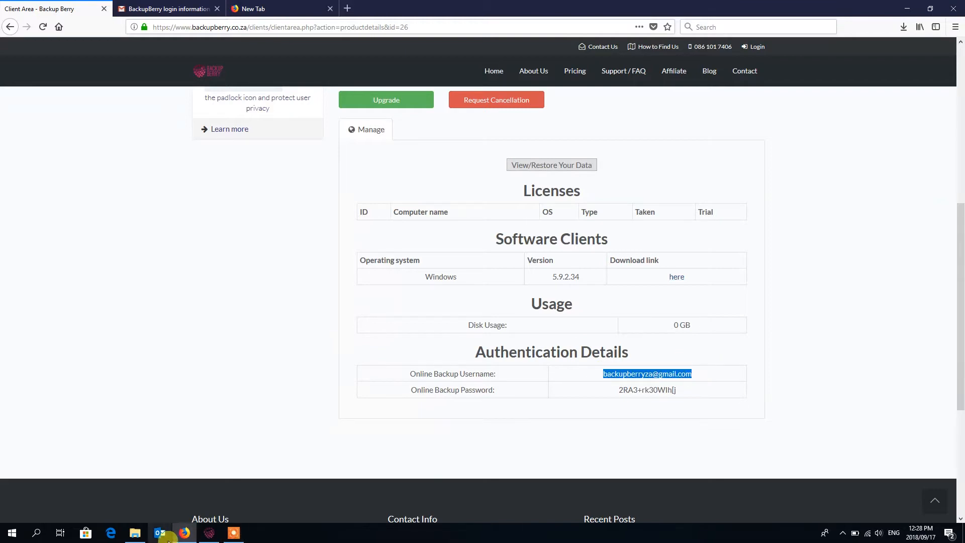
click(210, 533)
click(451, 176)
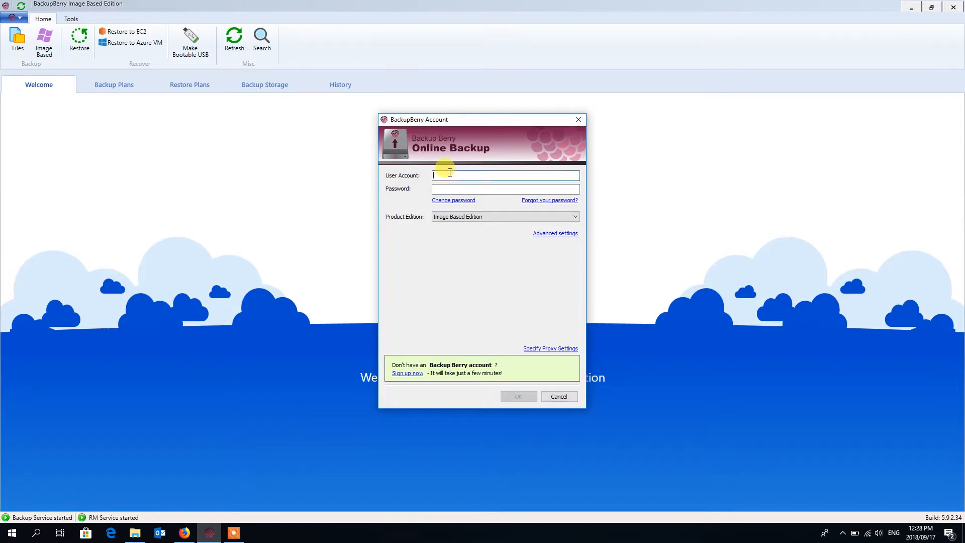
key(ctrl+v)
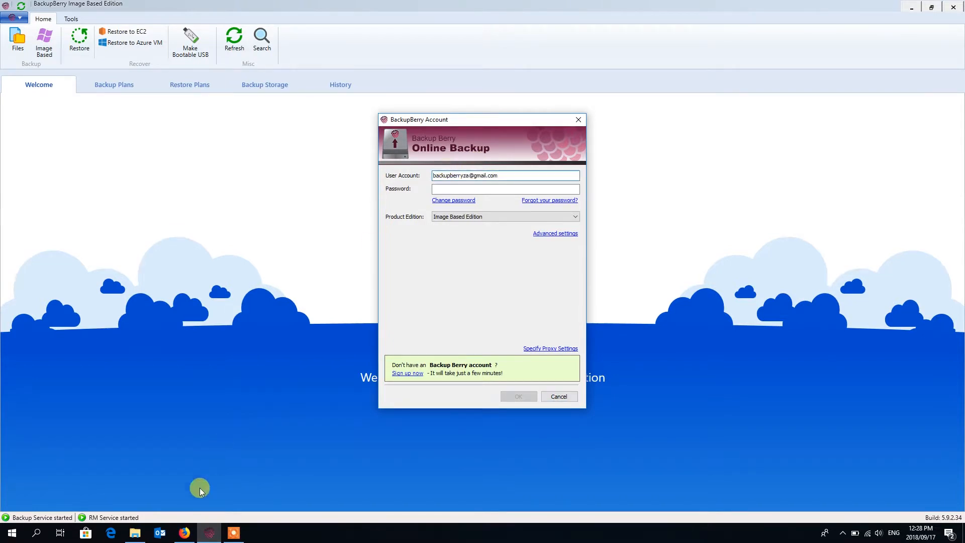
Step: Copy the Online Backup password from the client area in Firefox into the Password field of the BackupBerry login
click(185, 533)
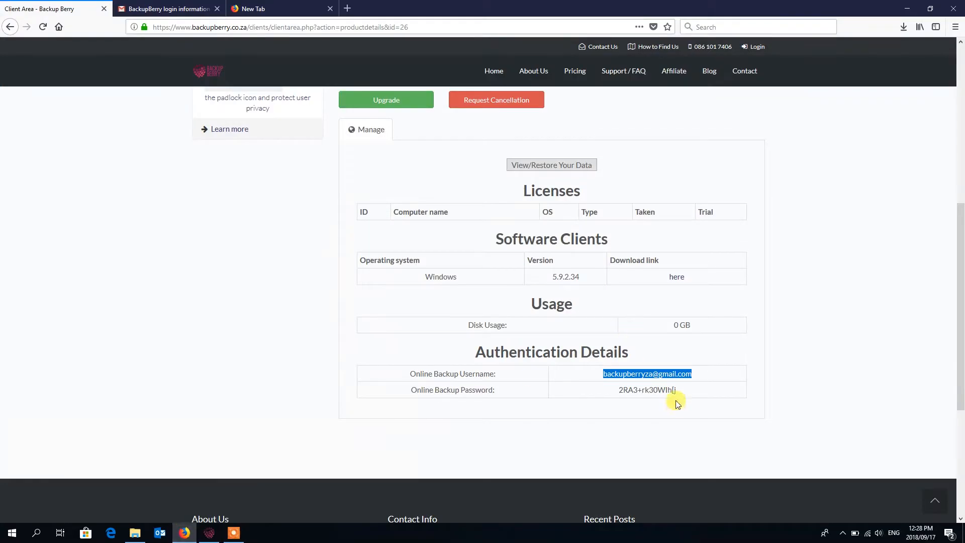
drag(677, 390, 621, 391)
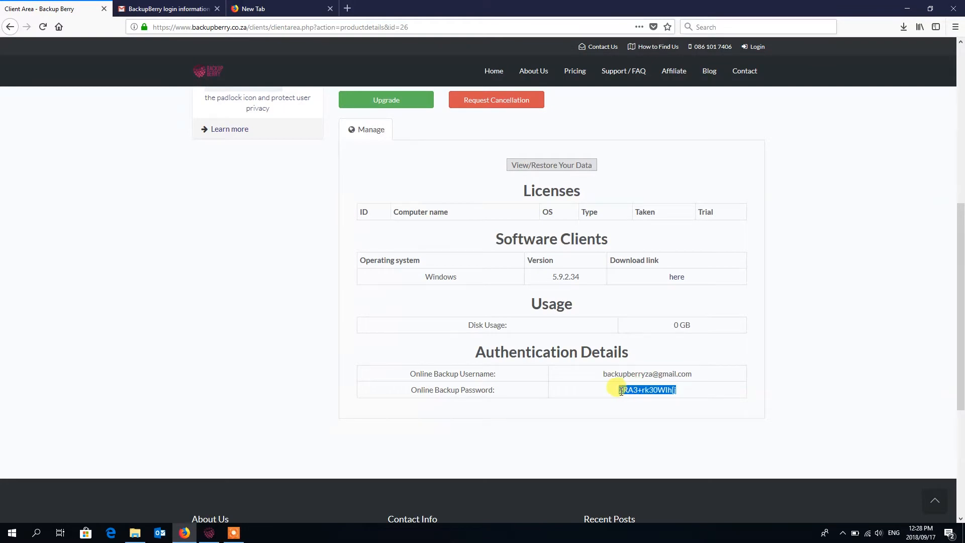
click(908, 8)
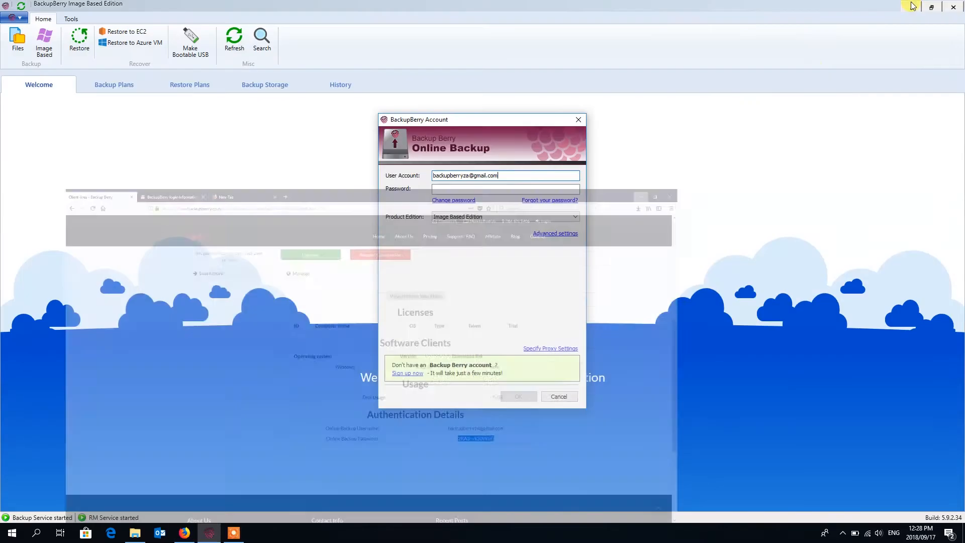
click(460, 199)
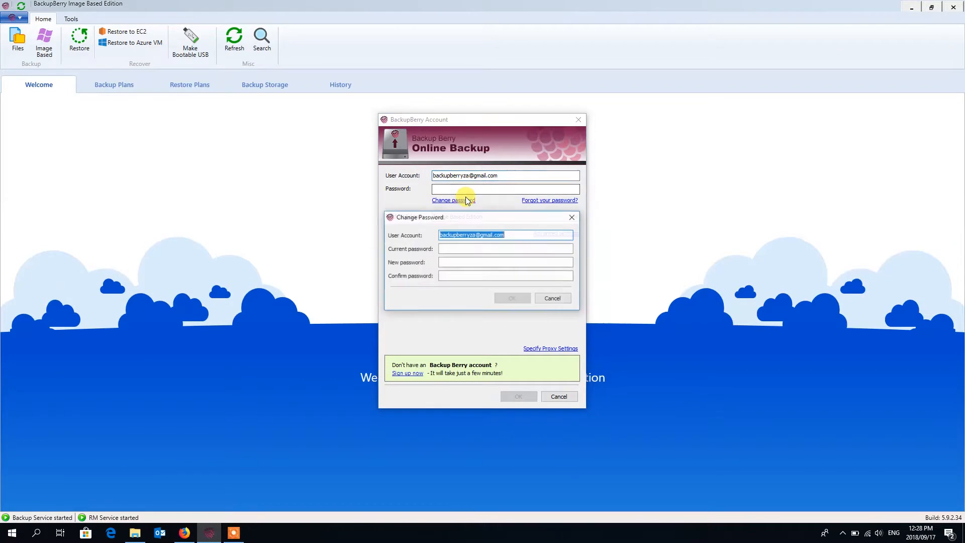
click(557, 298)
click(487, 190)
key(ctrl+v)
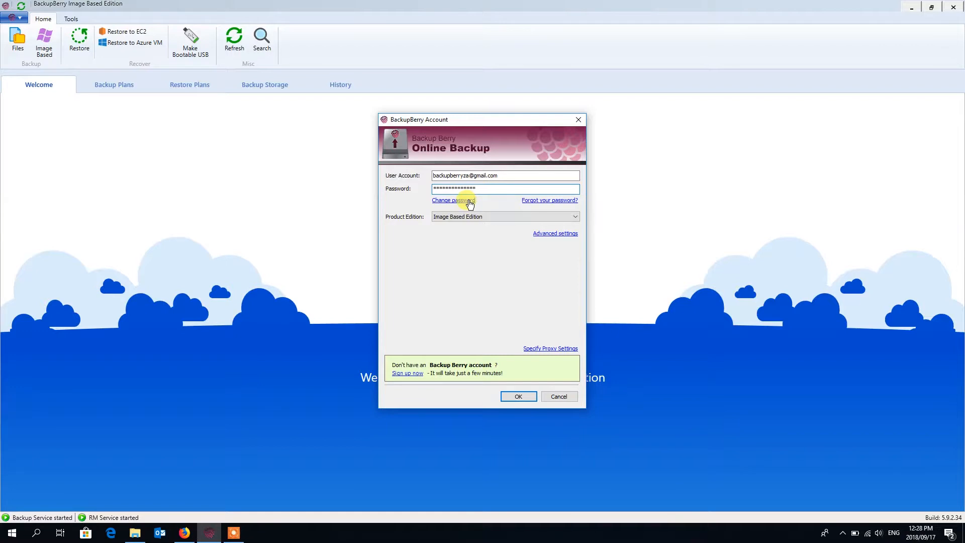
Step: Set the product edition to Desktop/Server (File Backup) Edition and submit the account login
click(184, 533)
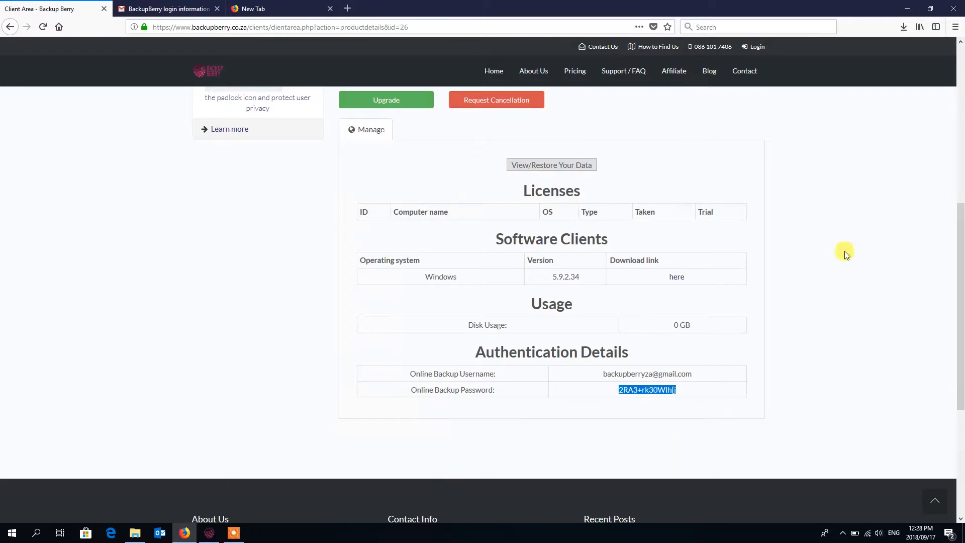
click(911, 4)
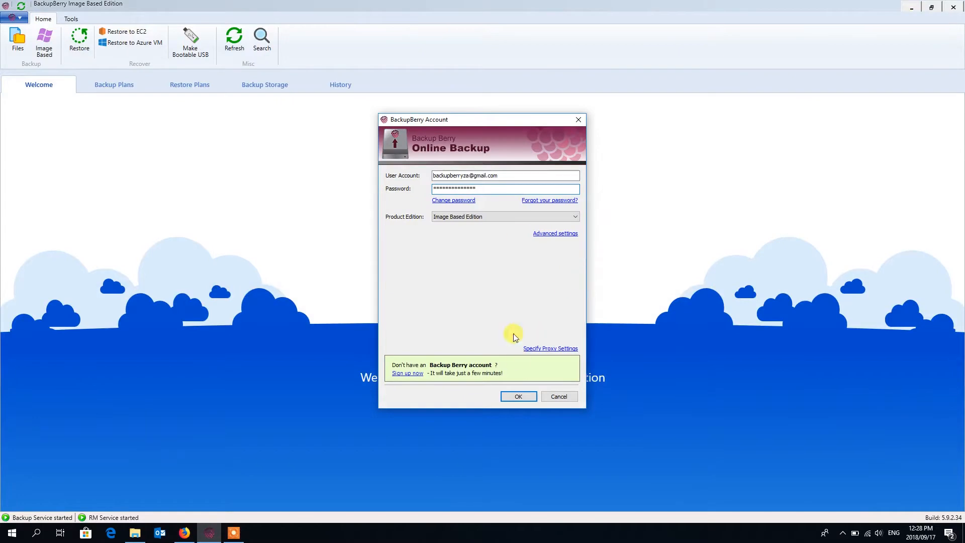
click(449, 223)
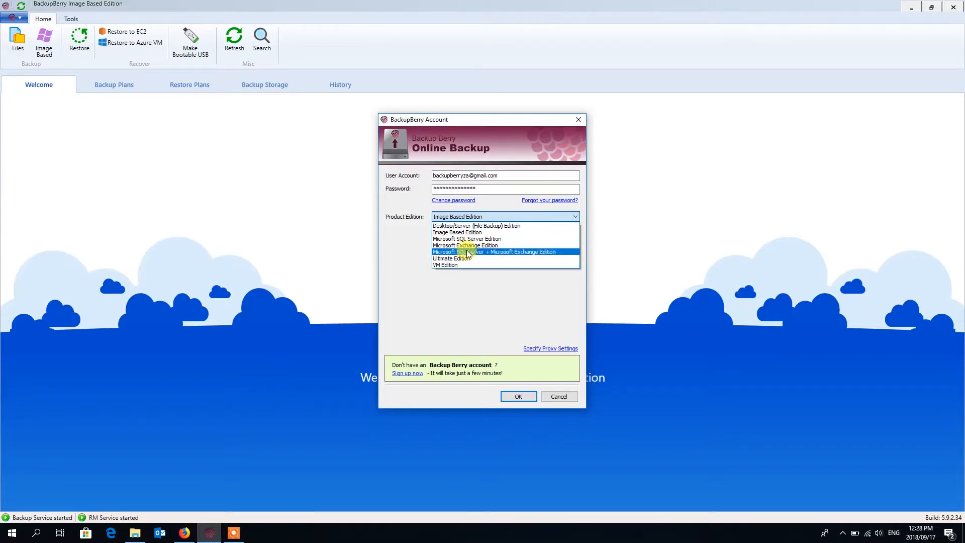
click(454, 227)
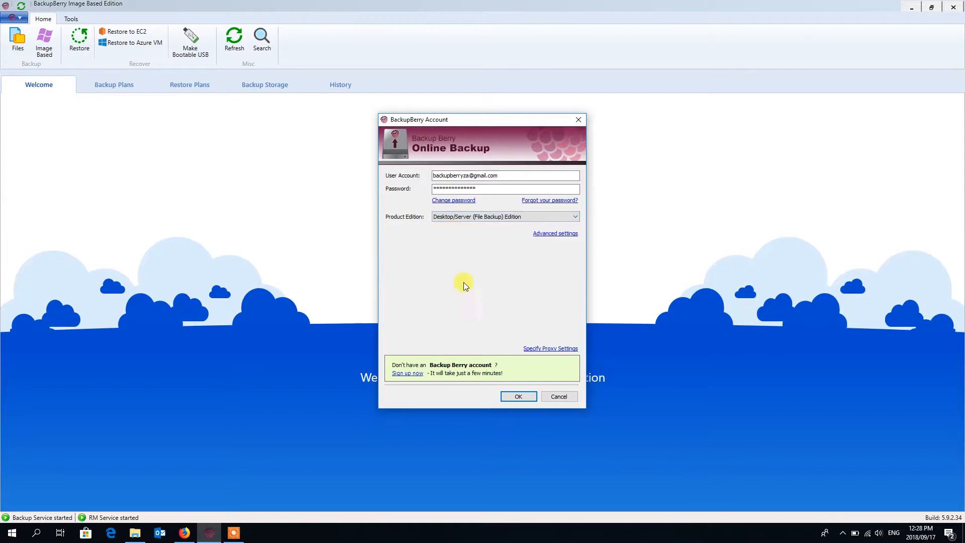
click(518, 397)
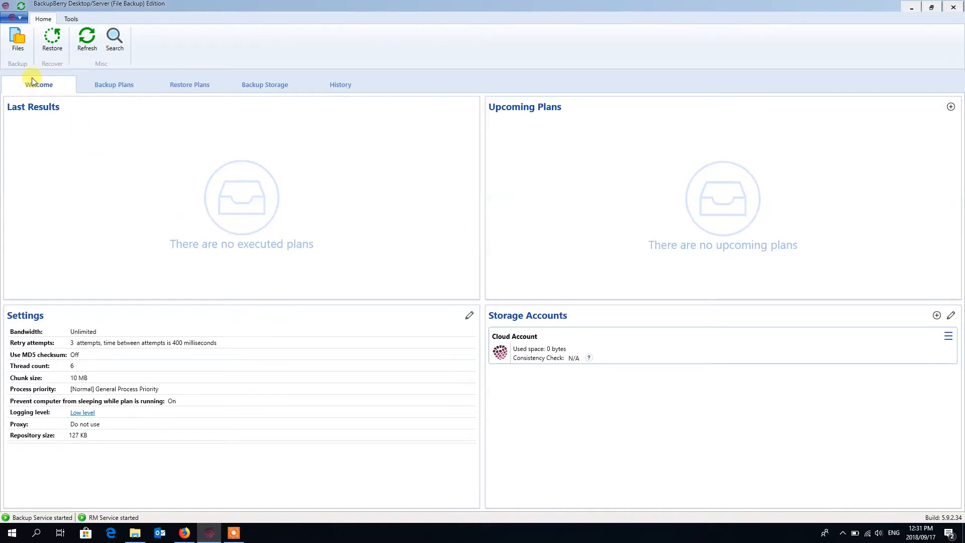
Step: Reopen the BackupBerry account details and show the advanced settings with the destination prefix, SSL and restore-only options
click(13, 20)
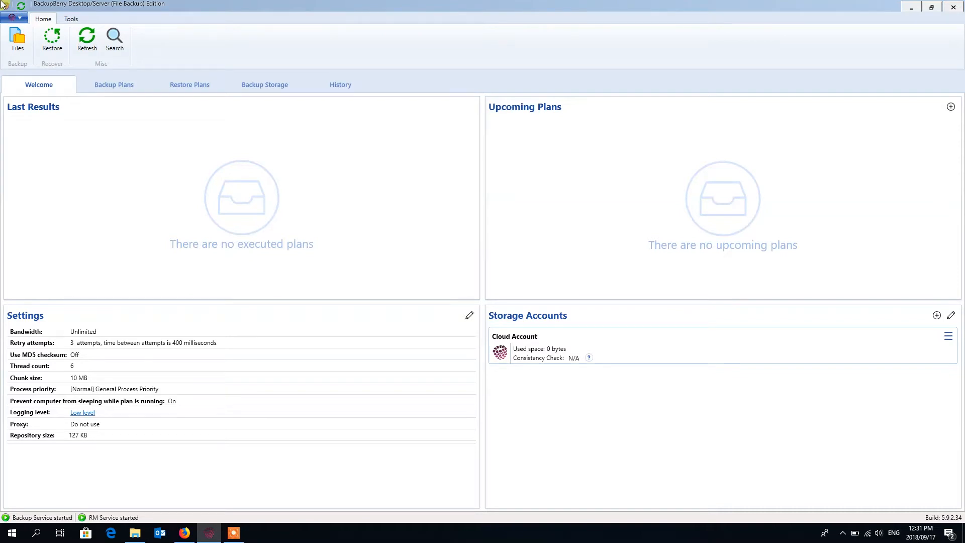
click(19, 21)
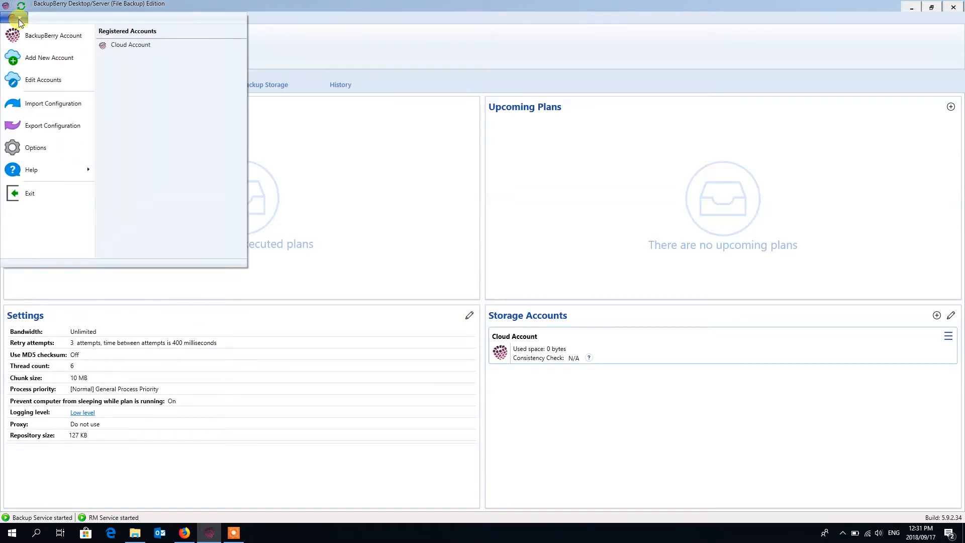
click(54, 35)
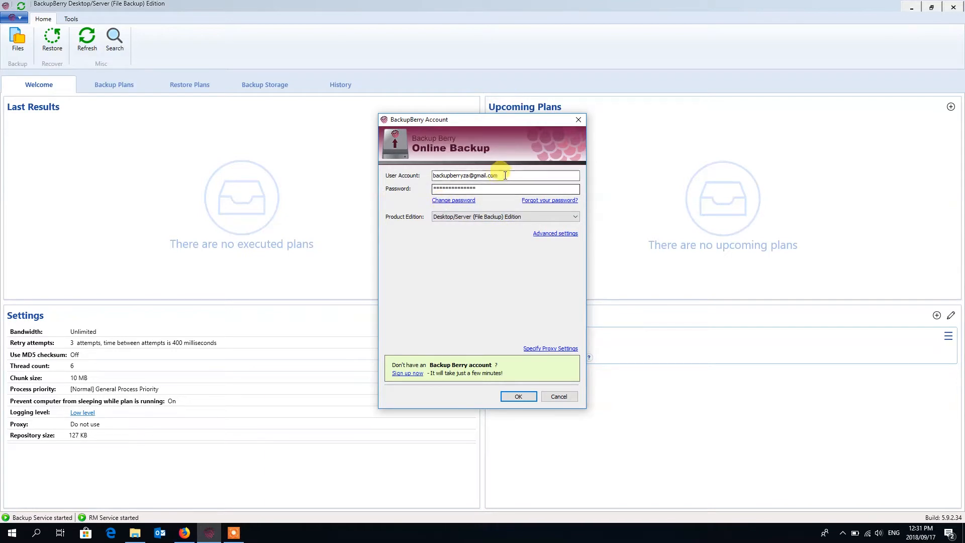
click(444, 190)
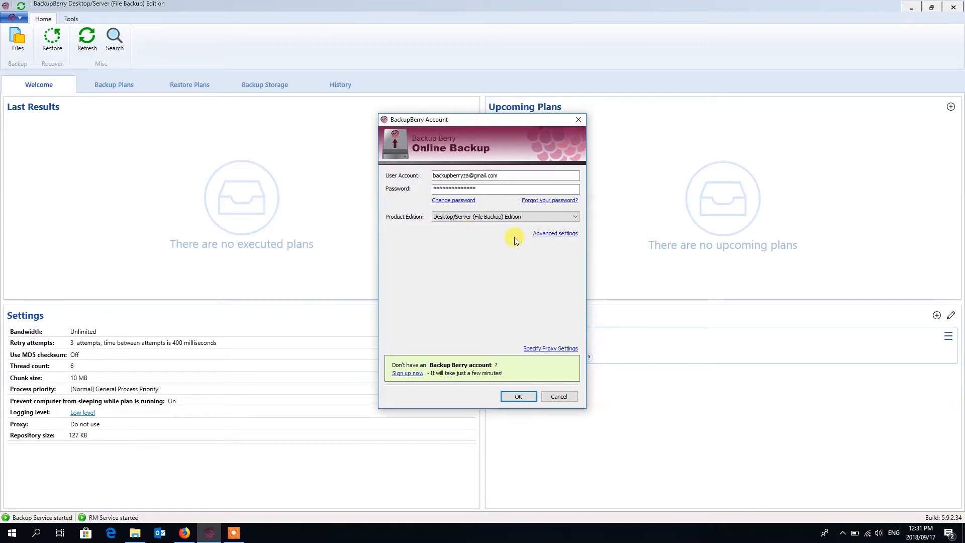
click(555, 235)
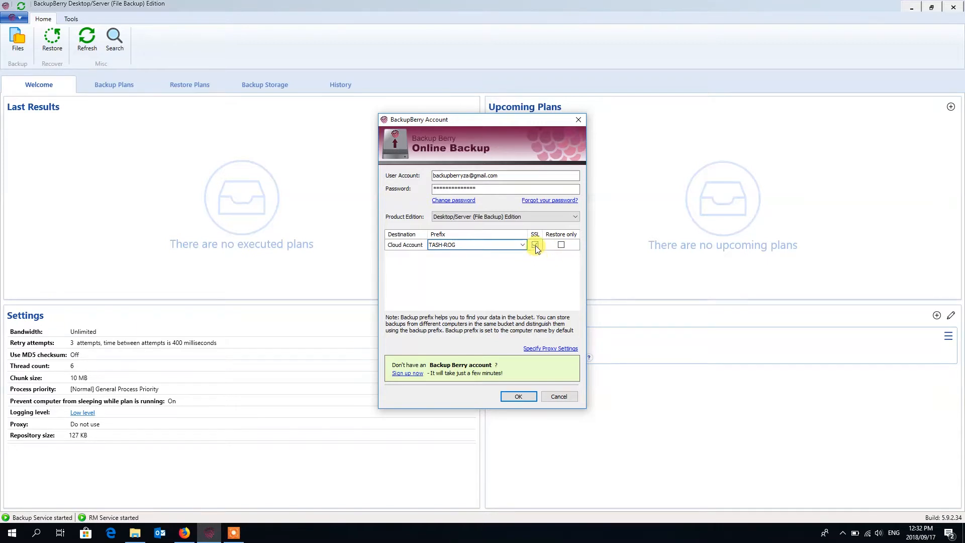
Step: Check the account's proxy options without changing them, and confirm the account details
click(536, 354)
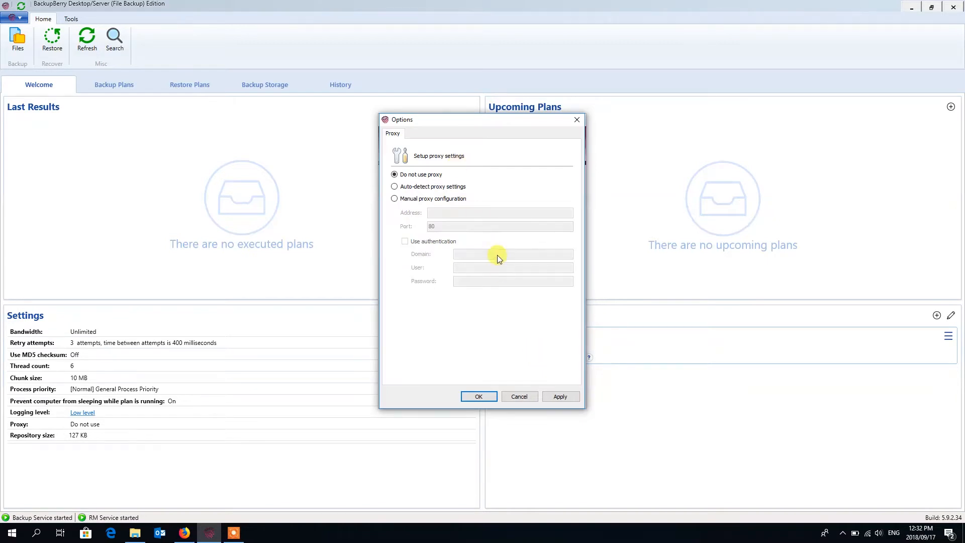
click(516, 398)
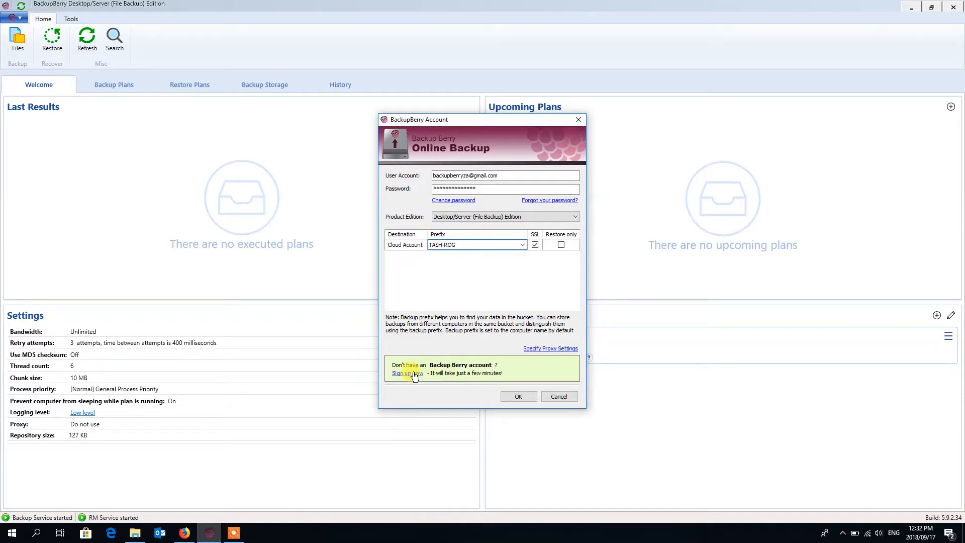
click(518, 398)
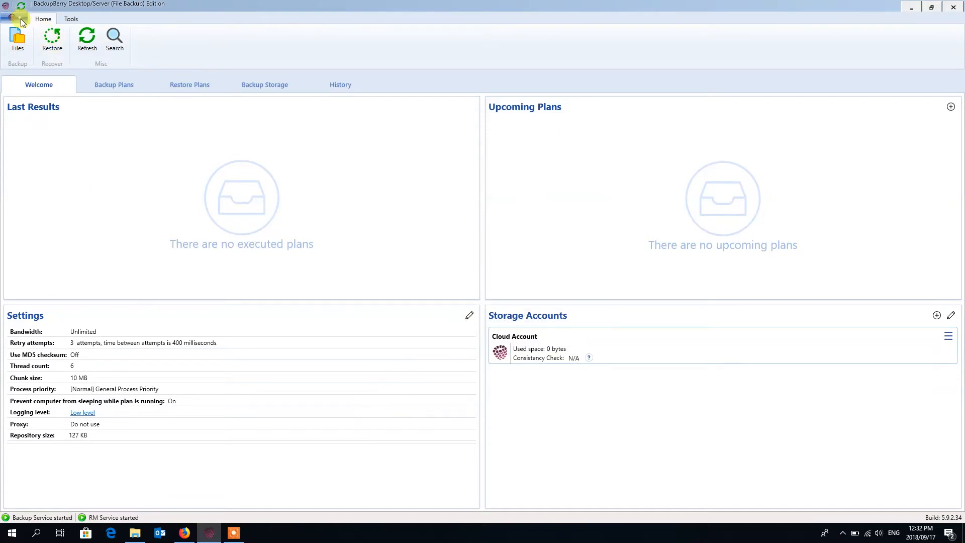
Step: Examine the setup options for adding a new file system storage account, and close them without creating one
click(20, 17)
click(47, 60)
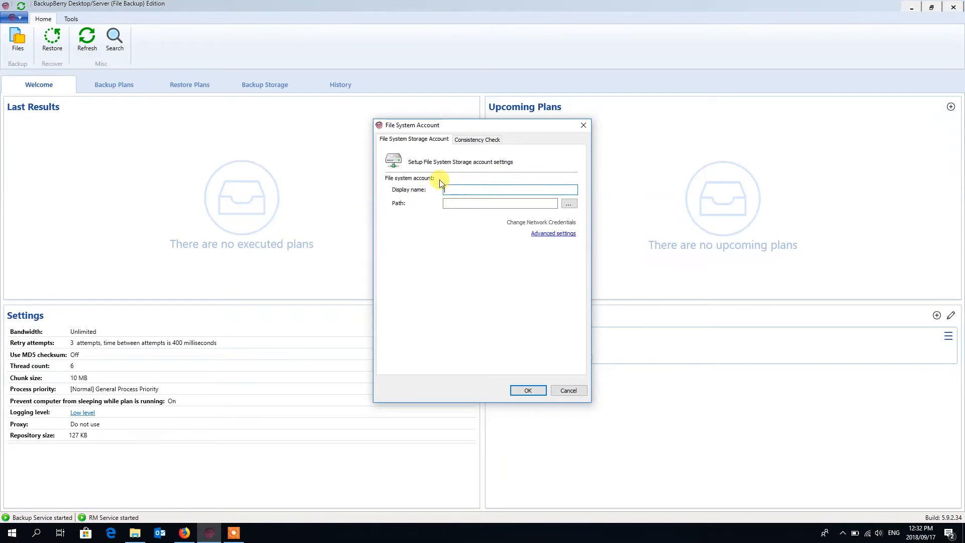
click(479, 144)
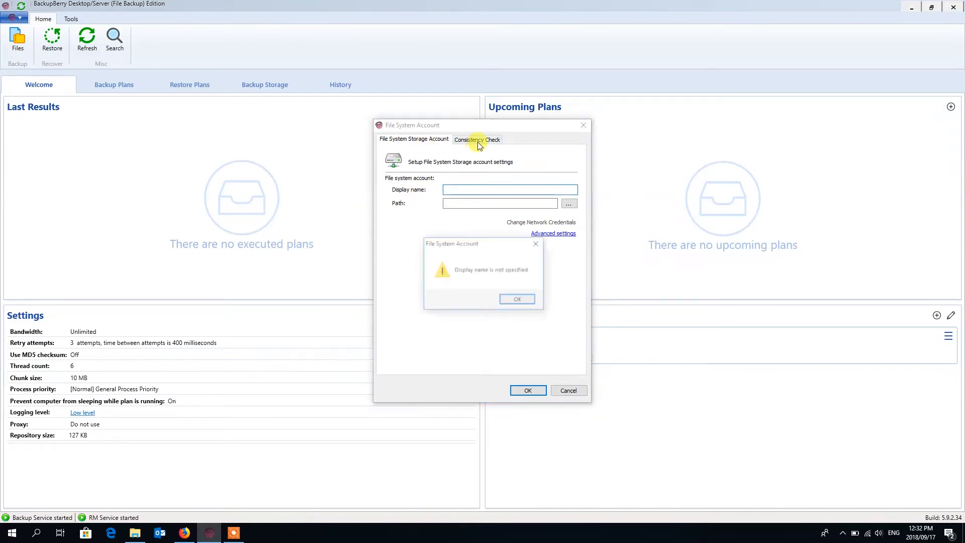
click(514, 300)
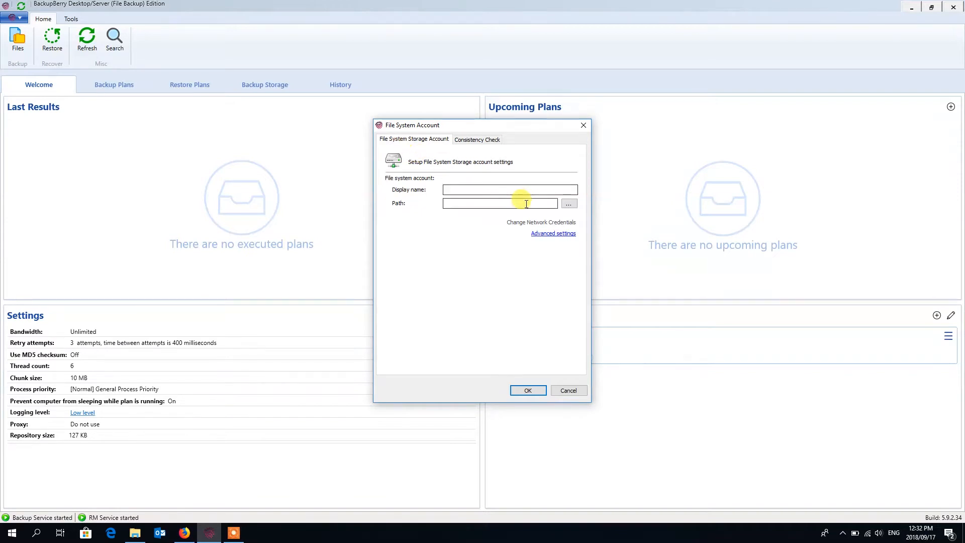
click(485, 190)
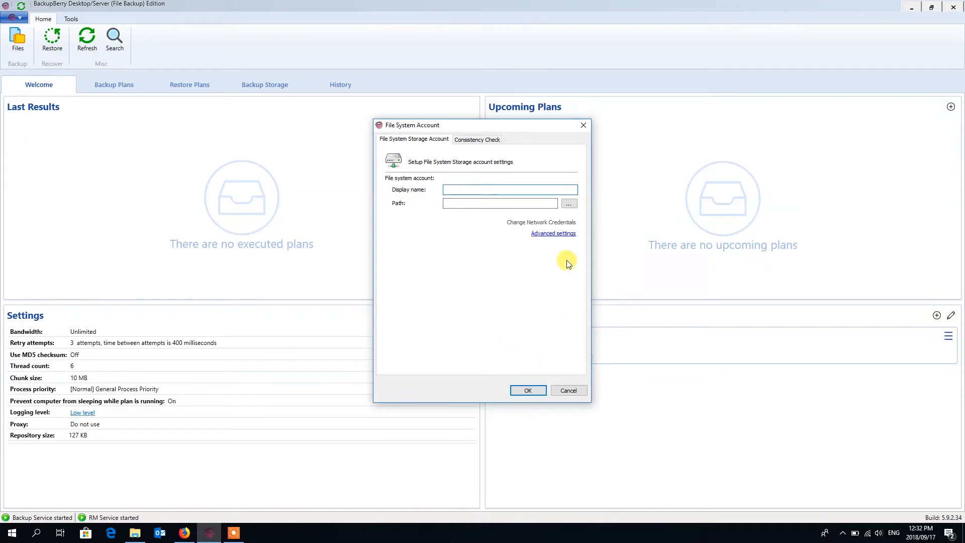
click(568, 391)
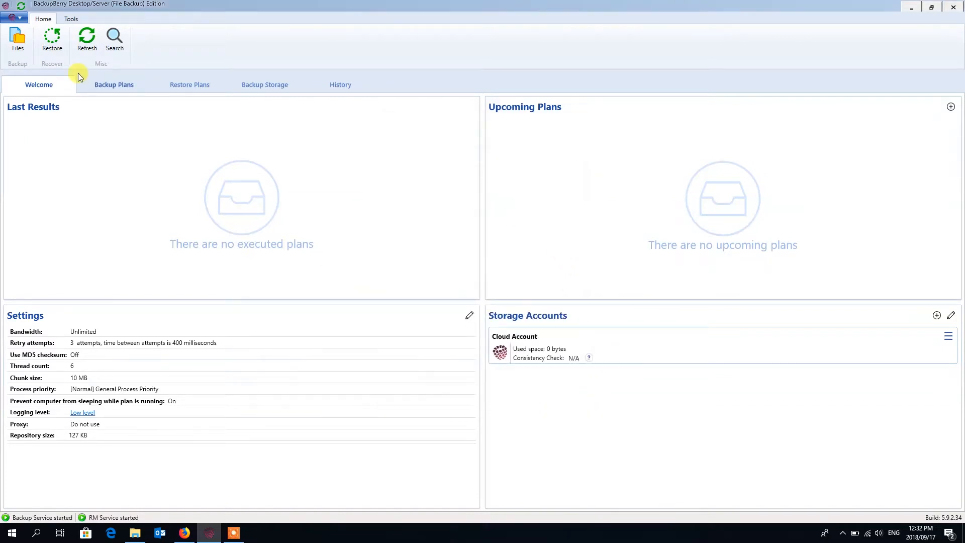
Step: Inspect the Cloud Account's consistency check options among the registered accounts, and leave without saving changes
click(15, 18)
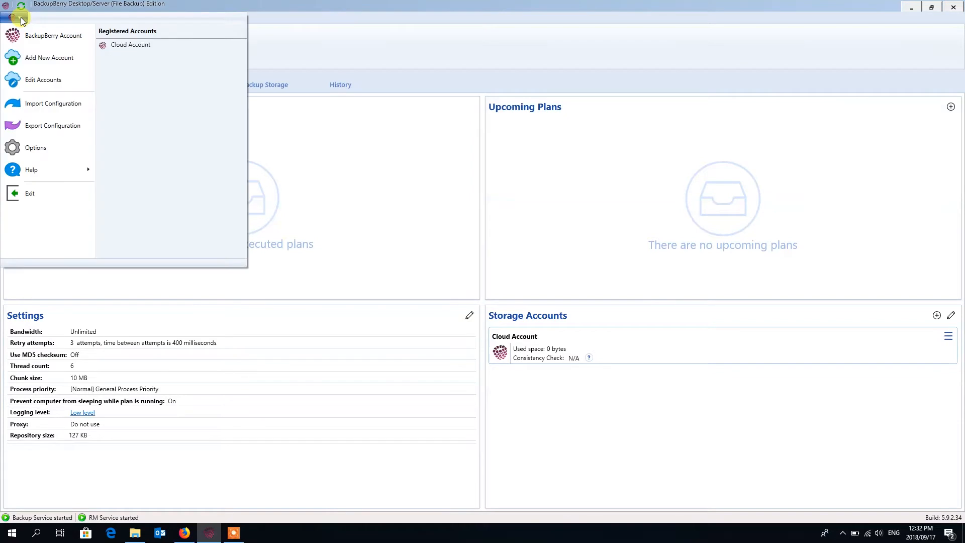
click(40, 80)
click(369, 192)
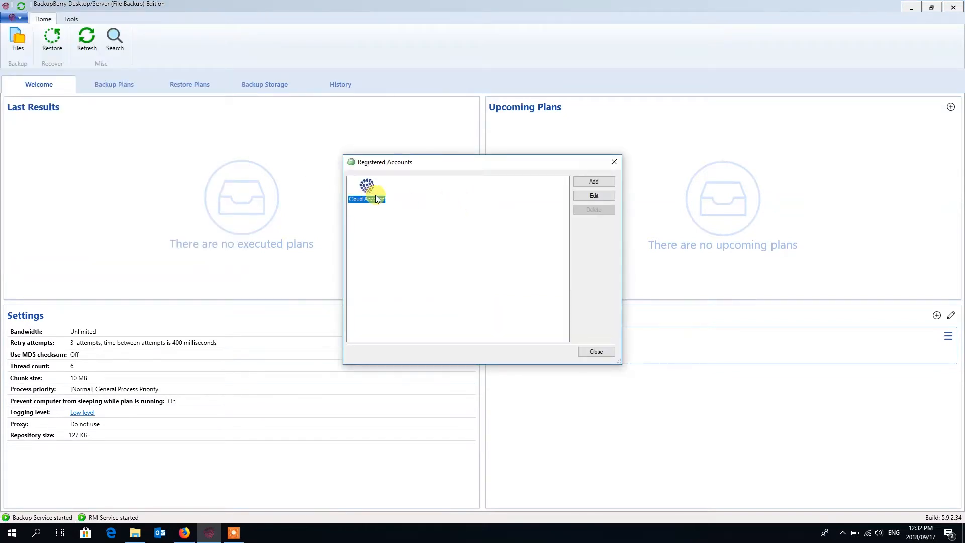
click(589, 197)
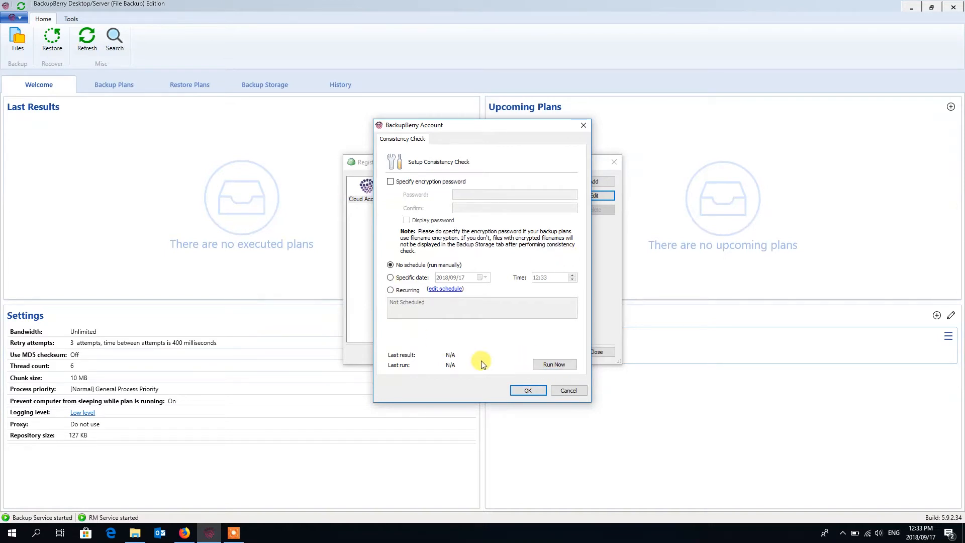
click(566, 391)
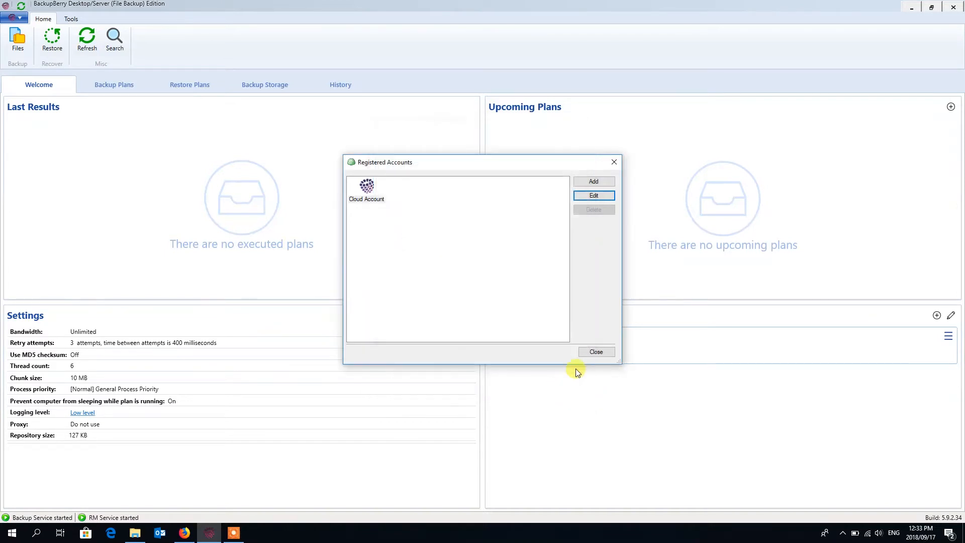
click(598, 353)
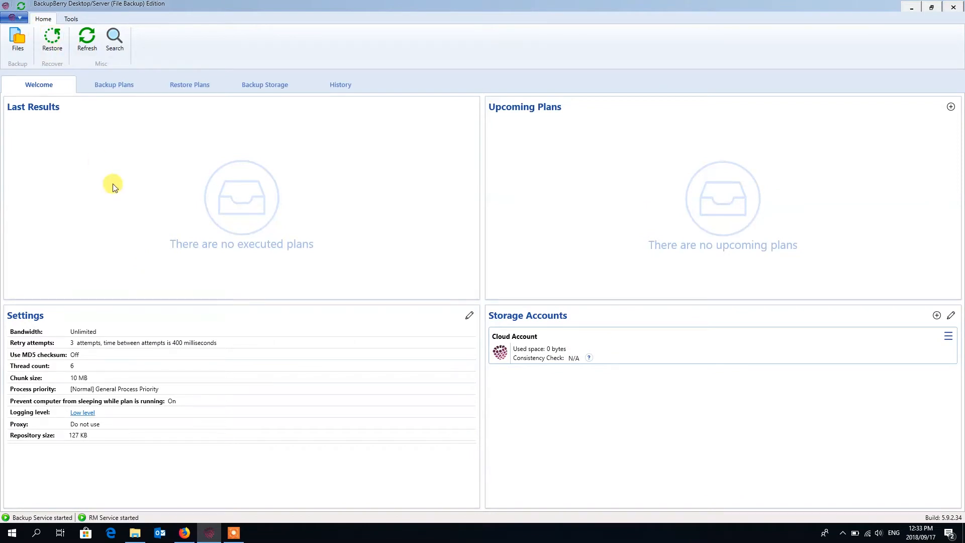
Step: In the program options, set the system tray display to Only when minimized
click(16, 17)
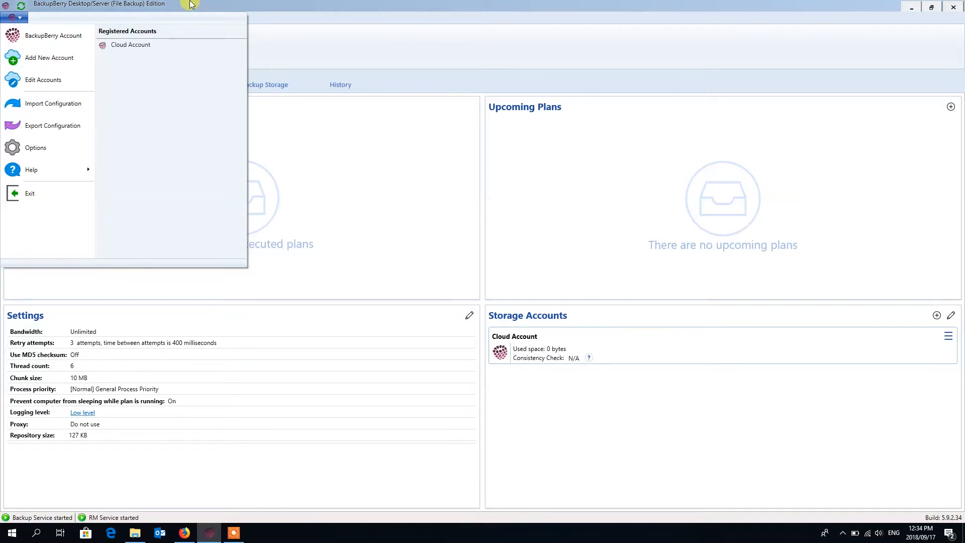
click(38, 152)
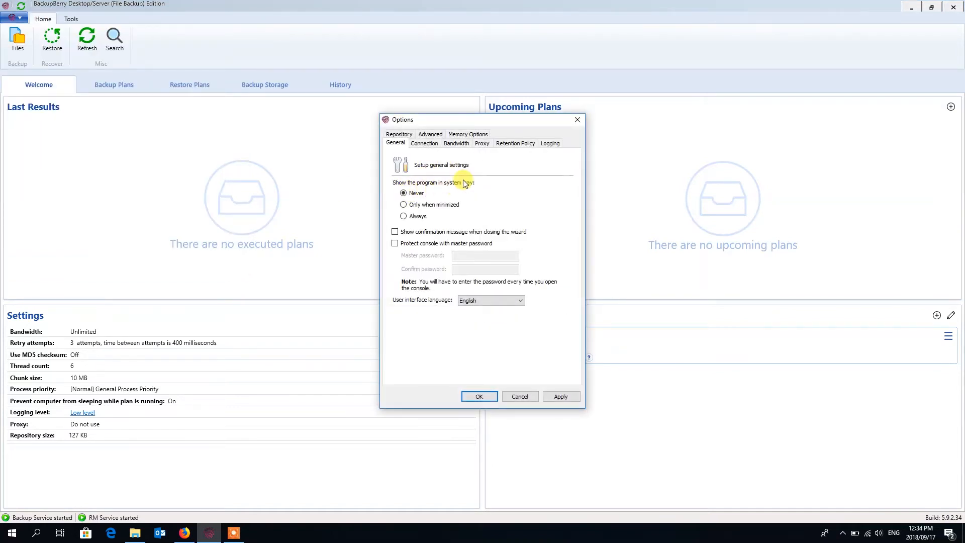
click(842, 532)
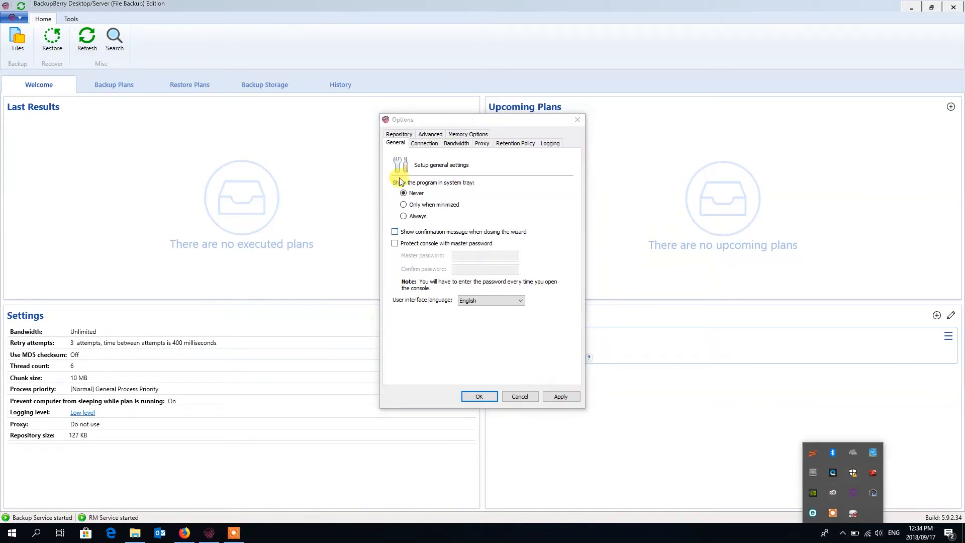
click(404, 217)
click(404, 205)
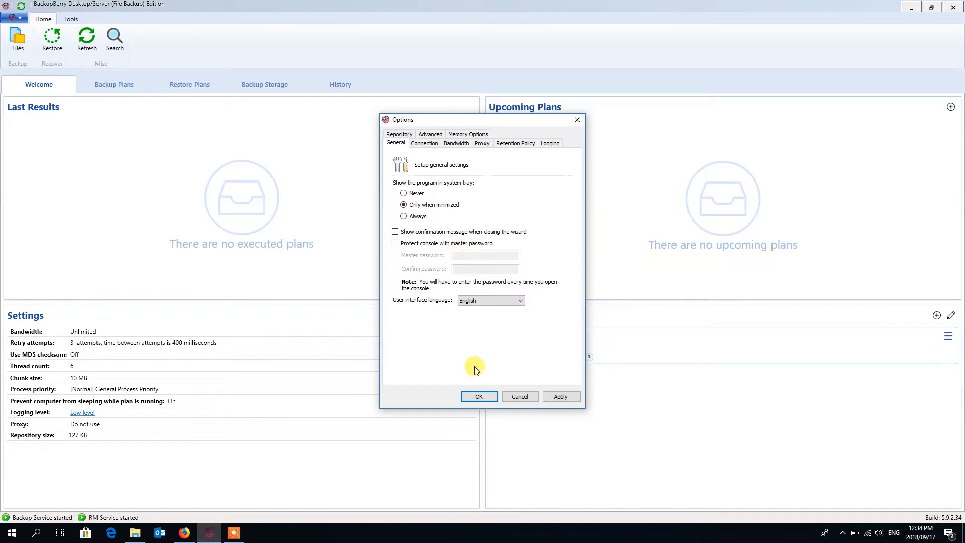
Step: Examine the connection options for the number of attempts and the time between retry attempts, without changing them
click(421, 147)
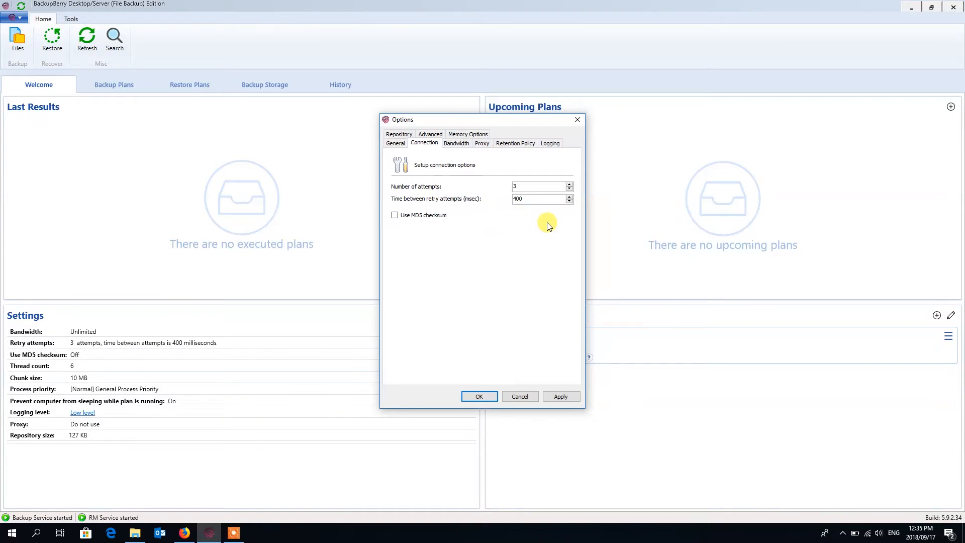
click(523, 186)
double_click(545, 198)
click(530, 198)
drag(539, 198, 518, 199)
Step: Try a maximum speed limit for cloud storage bandwidth, check the available speeds, and return it to Unlimited
click(455, 144)
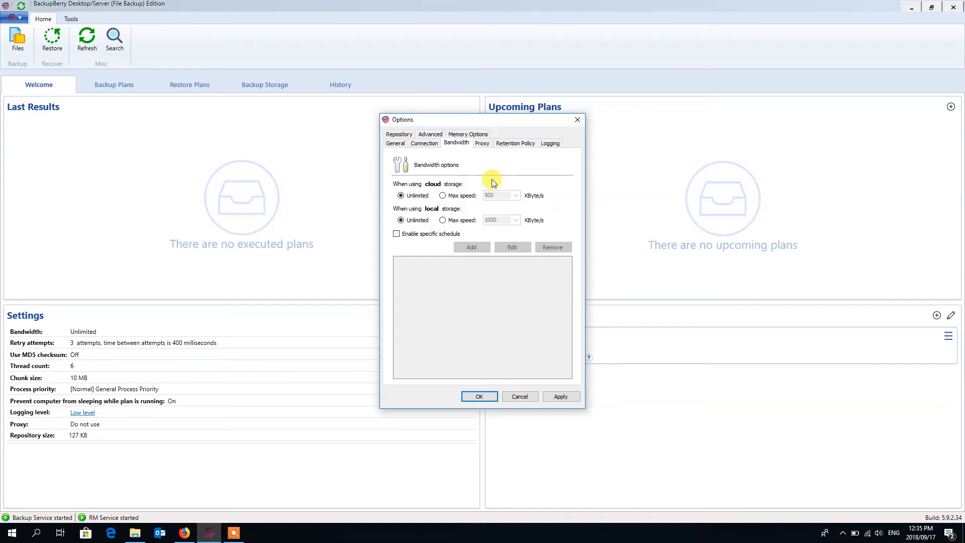
click(468, 196)
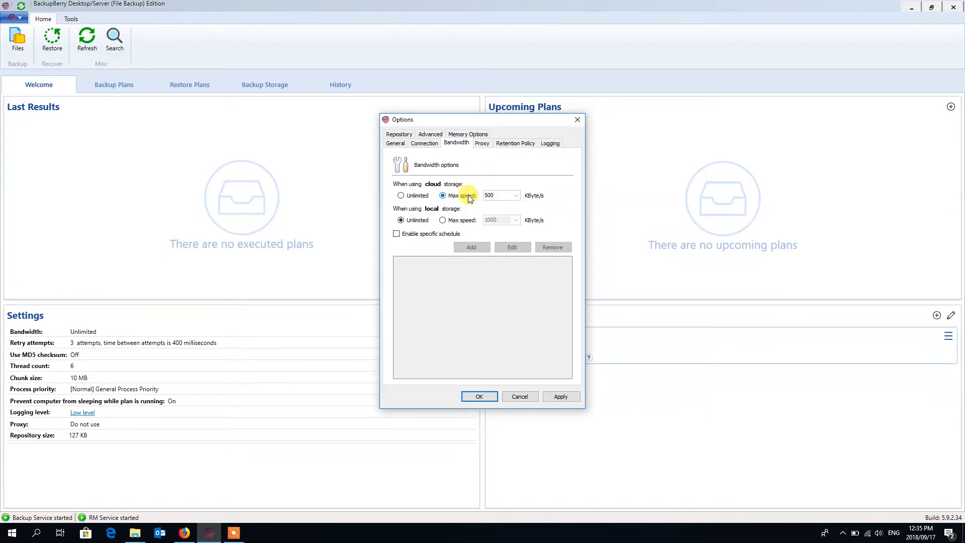
click(516, 195)
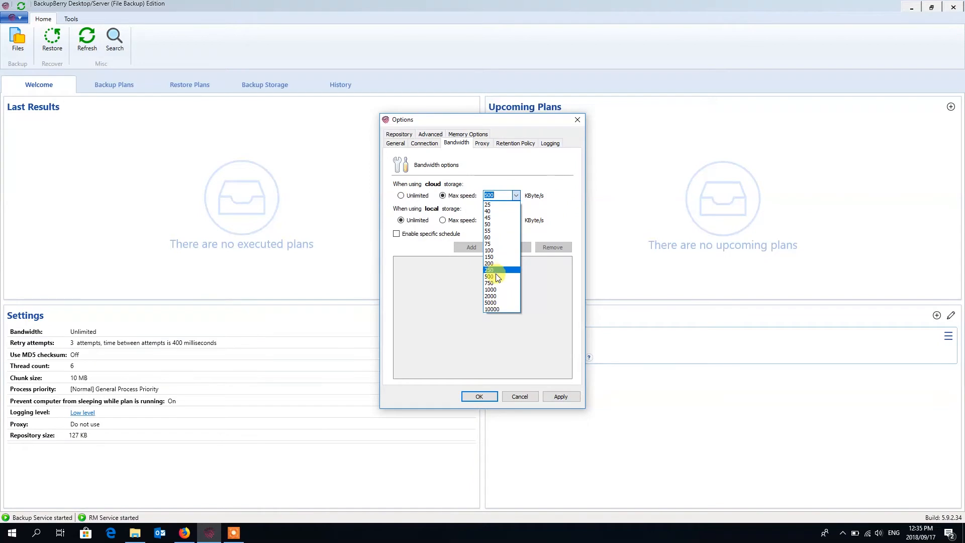
click(405, 198)
click(405, 197)
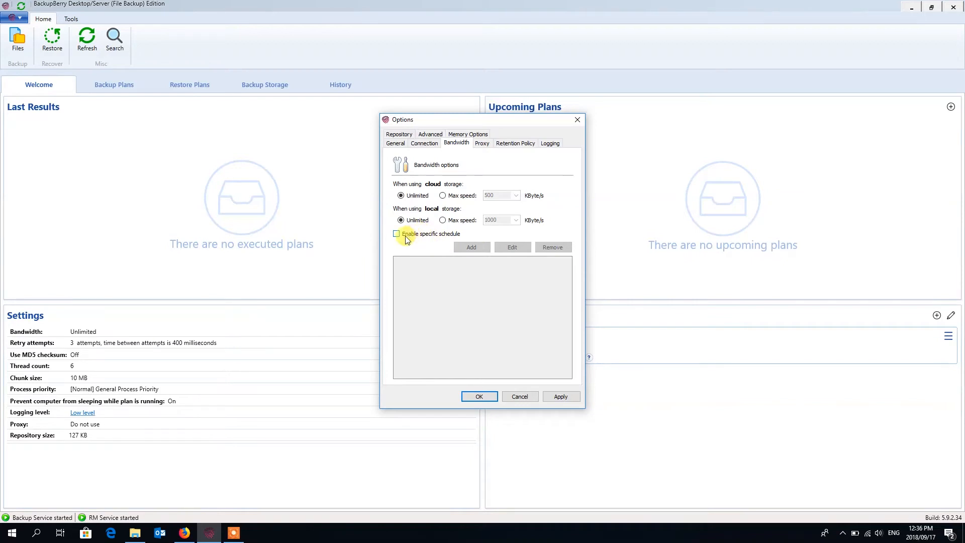
Step: Check the proxy settings, and enable age-based deletion of old file versions in the retention policy
click(482, 146)
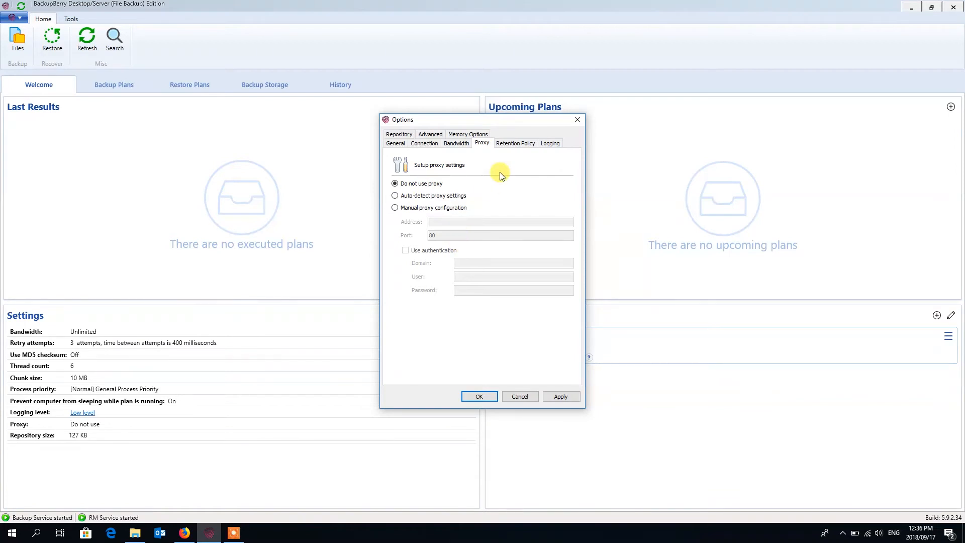
click(513, 146)
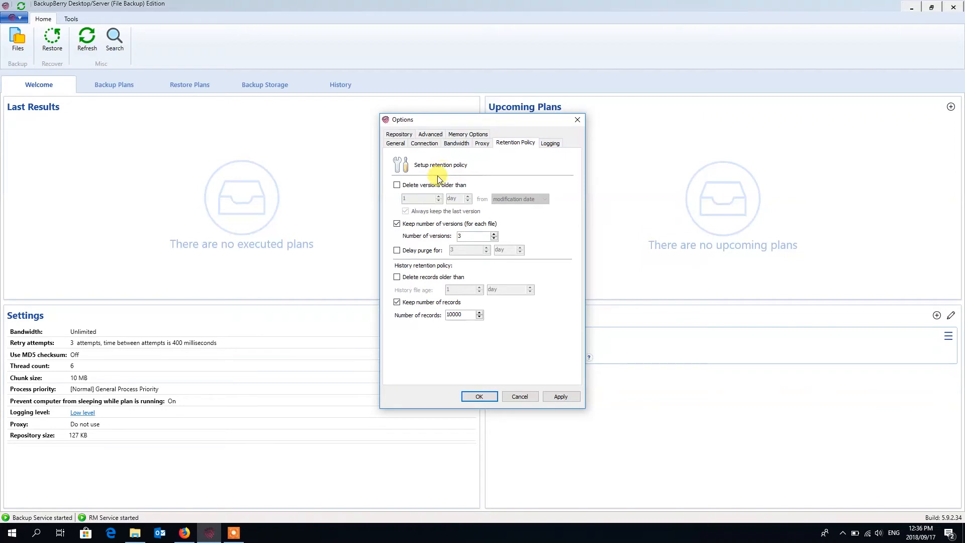
click(415, 187)
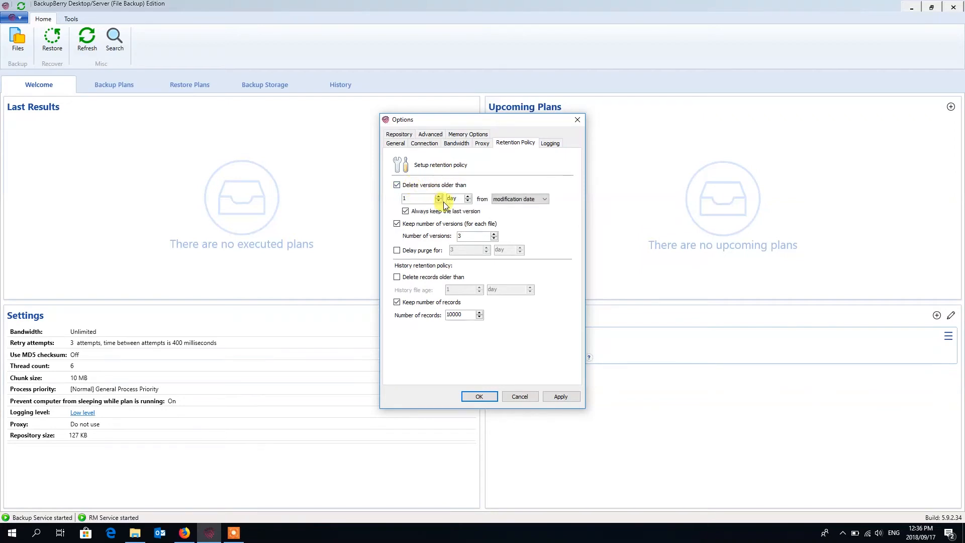
click(469, 196)
drag(469, 236, 449, 241)
double_click(465, 315)
Step: Inspect the logging level choices, log folder and diagnostic report form, and close the form without sending anything to support
click(553, 144)
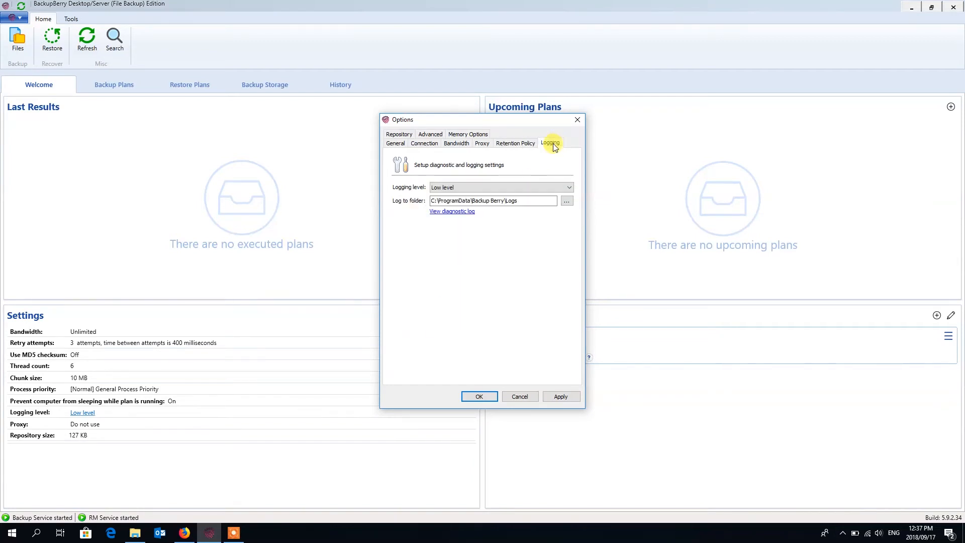
click(526, 186)
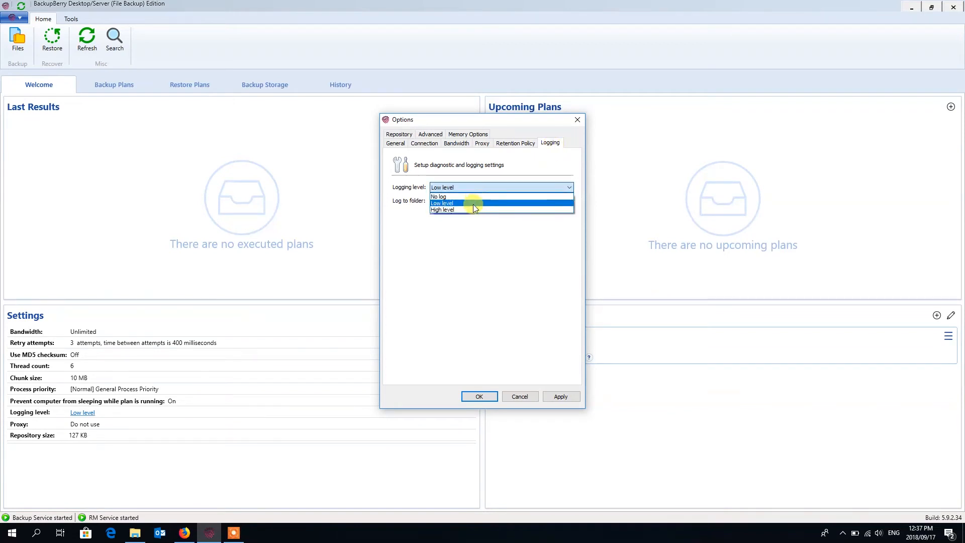
click(478, 276)
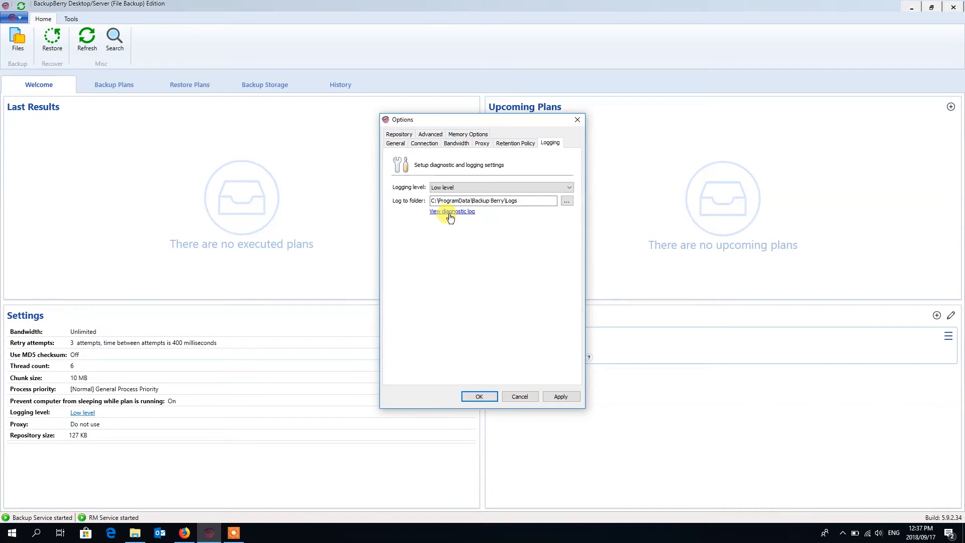
drag(528, 198, 409, 207)
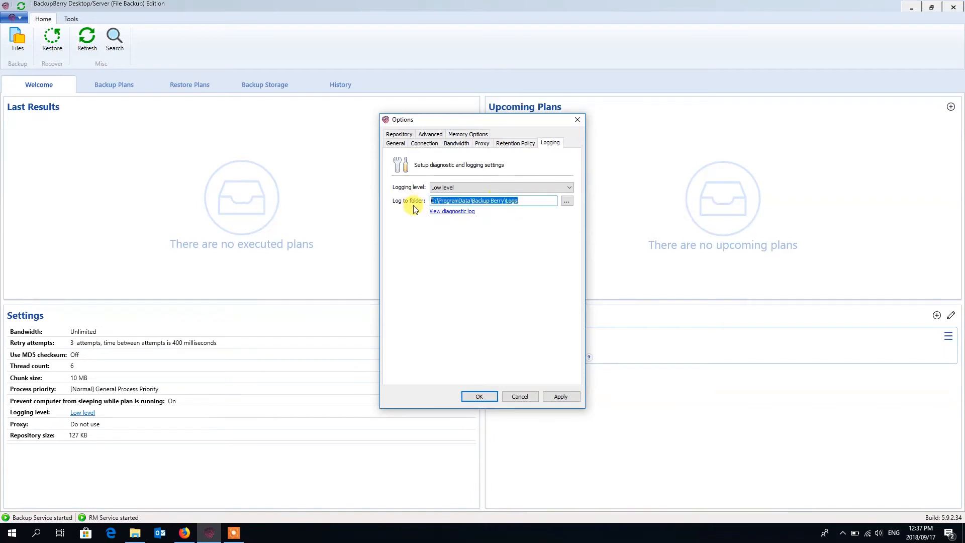
click(452, 212)
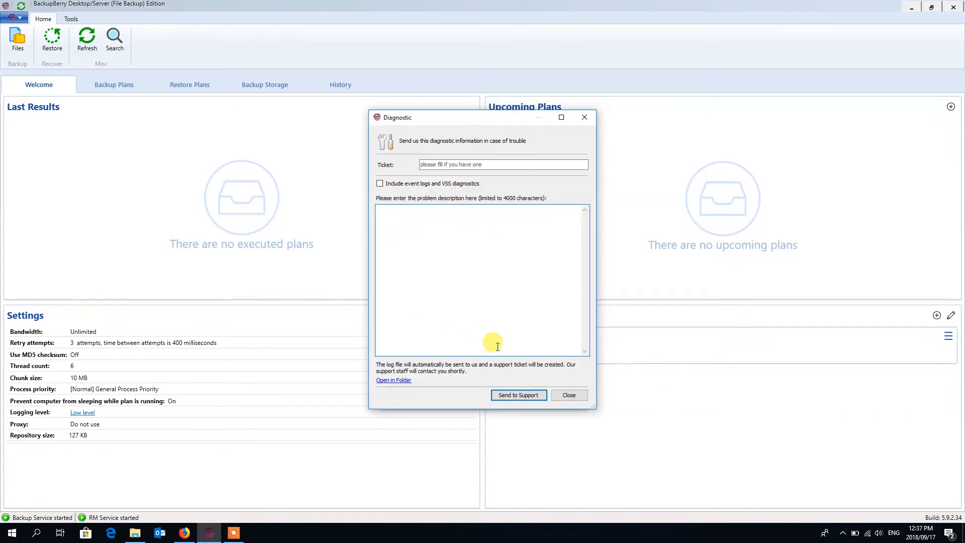
click(565, 396)
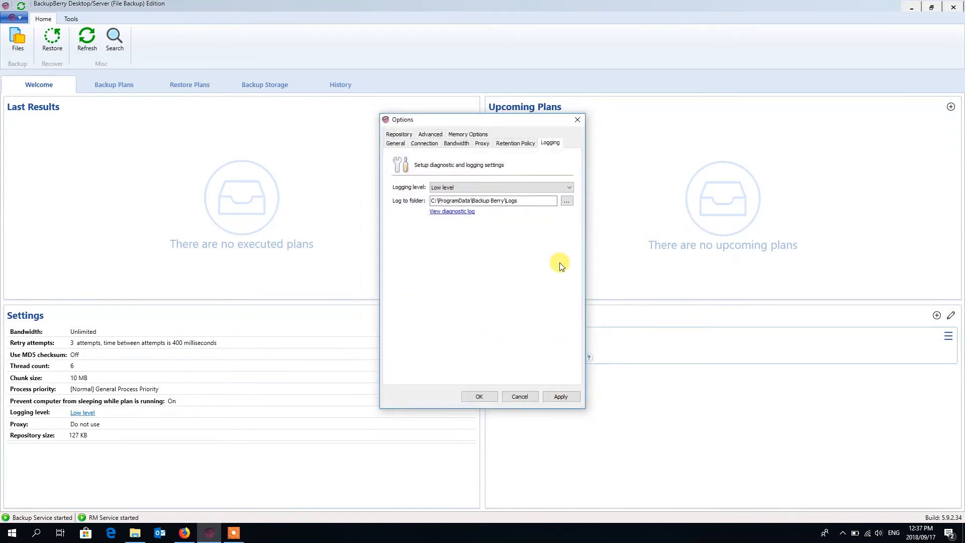
Step: Examine the repository settings and the advanced options for process priority and sleep prevention, keeping their values
click(395, 135)
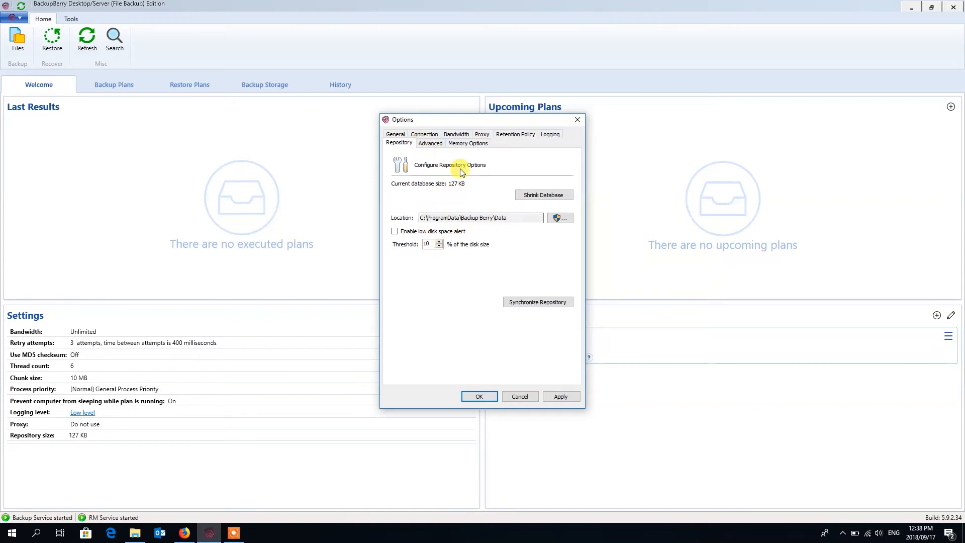
click(428, 143)
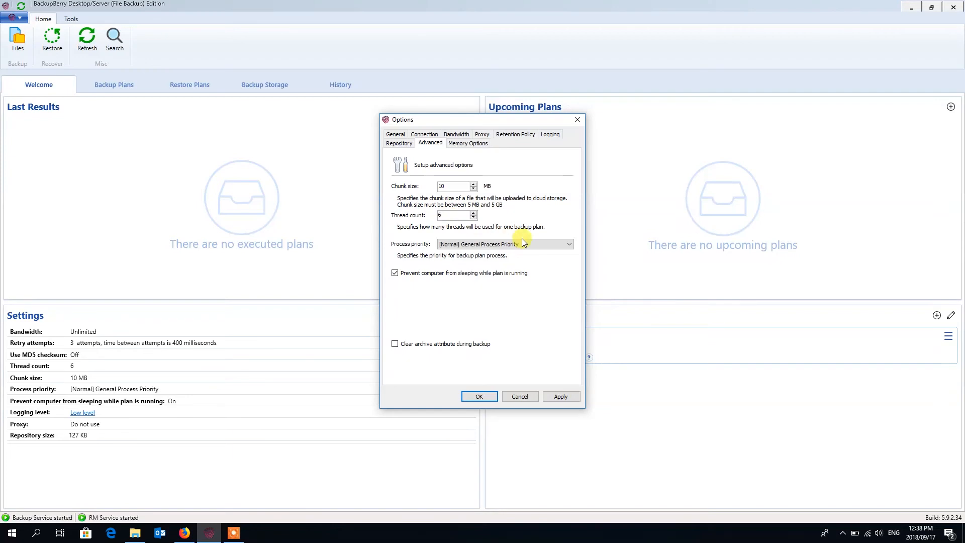
click(502, 247)
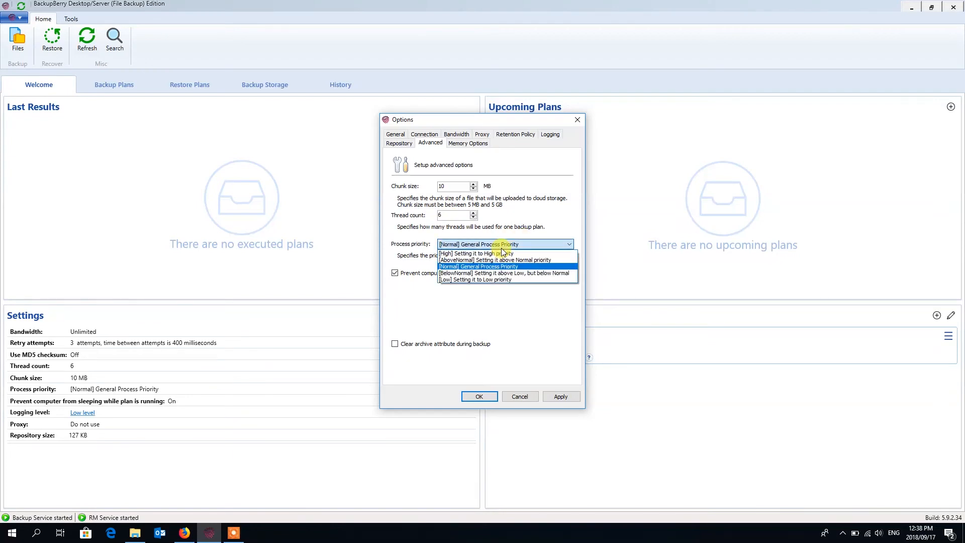
click(547, 226)
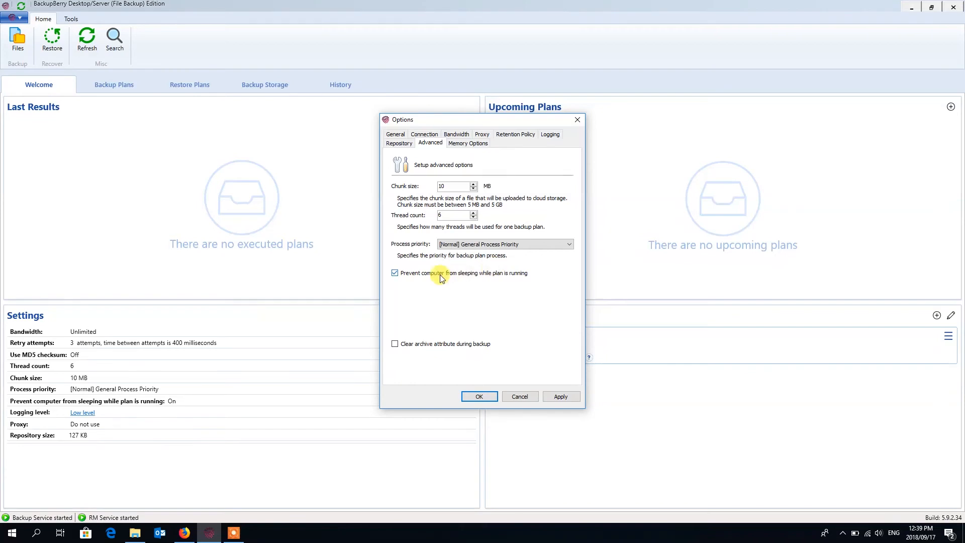
click(396, 274)
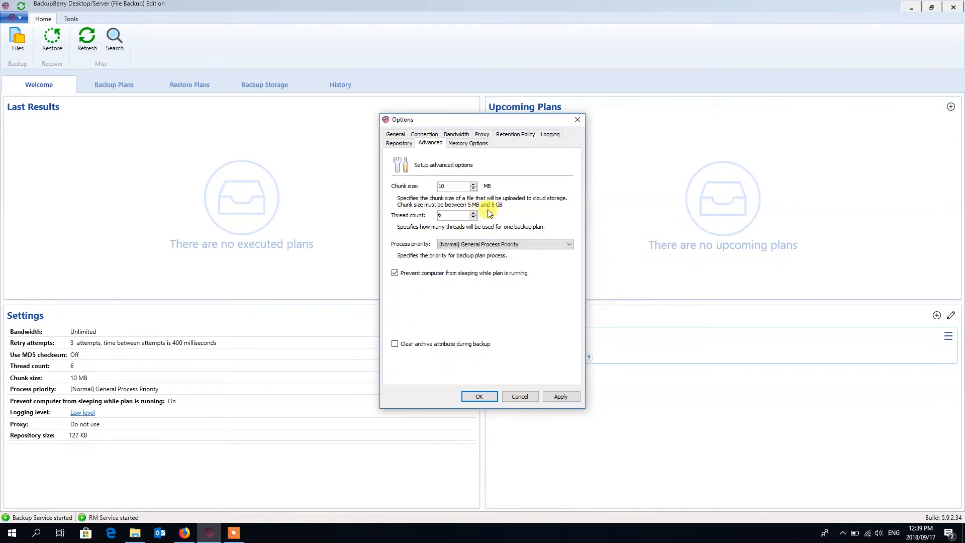
Step: Check the memory options, leave the temporary folder empty, and confirm the program options
click(468, 145)
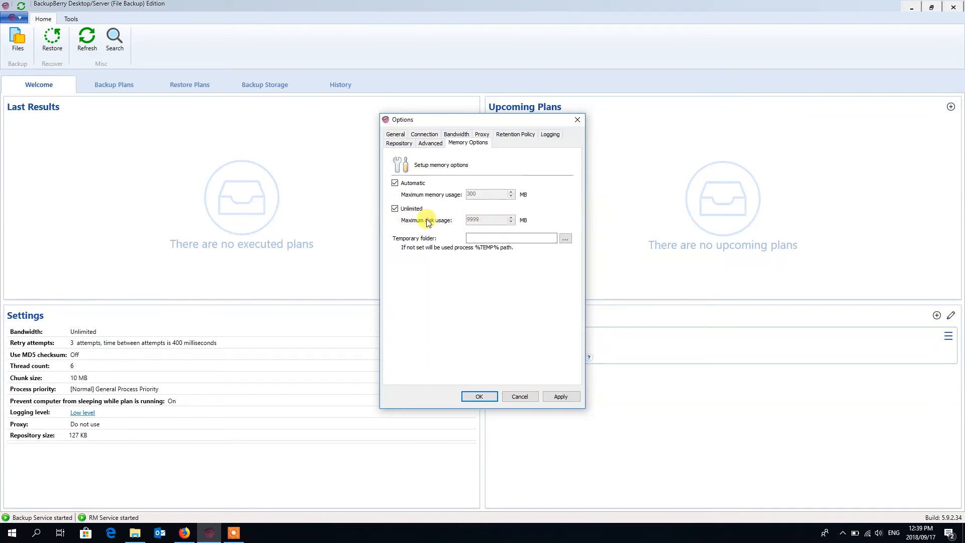
click(548, 234)
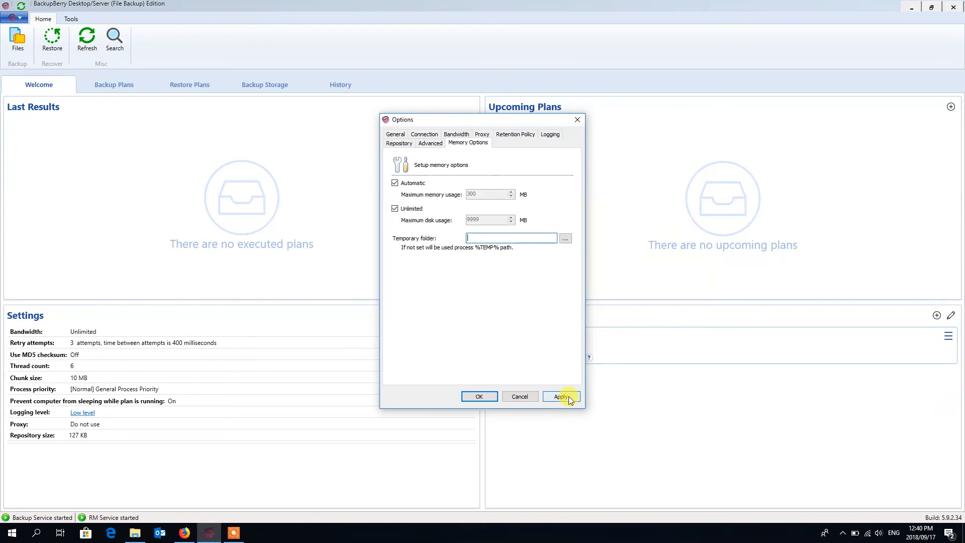
click(480, 397)
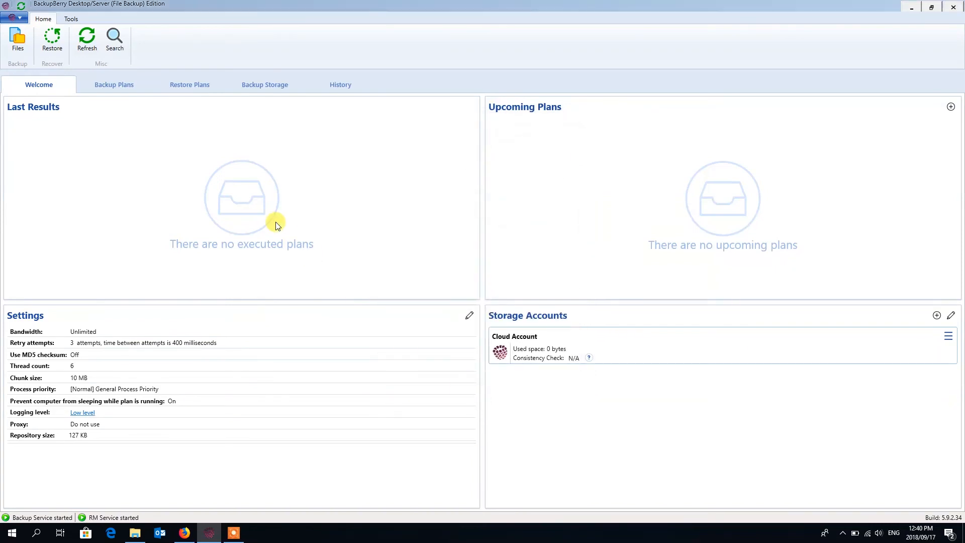
click(18, 21)
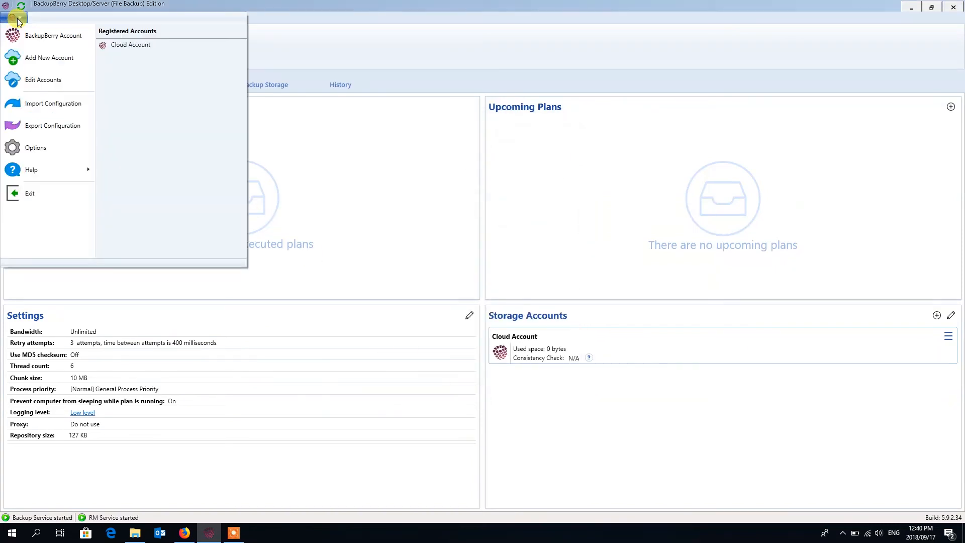
click(254, 4)
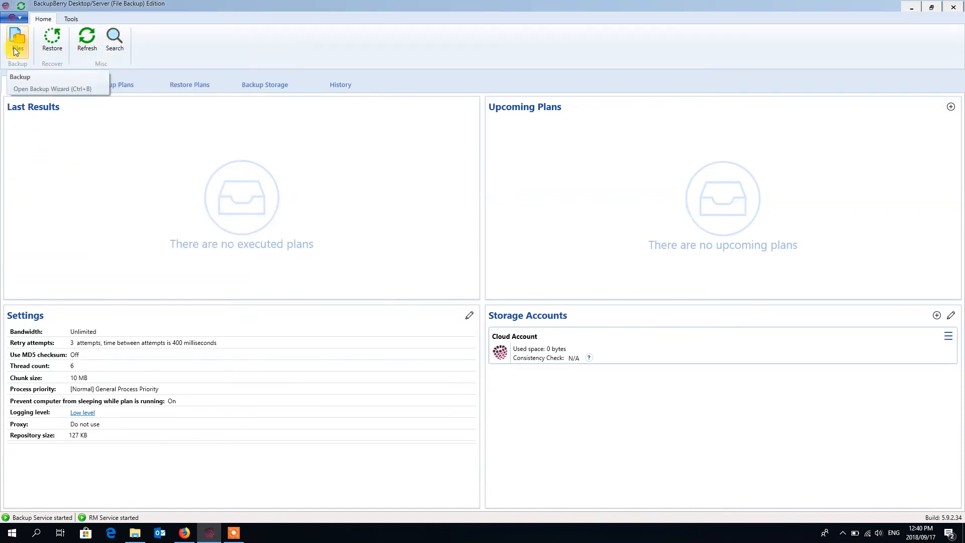
Step: Inspect the form for adding a network path with its login credentials, and cancel it without adding an entry
click(72, 20)
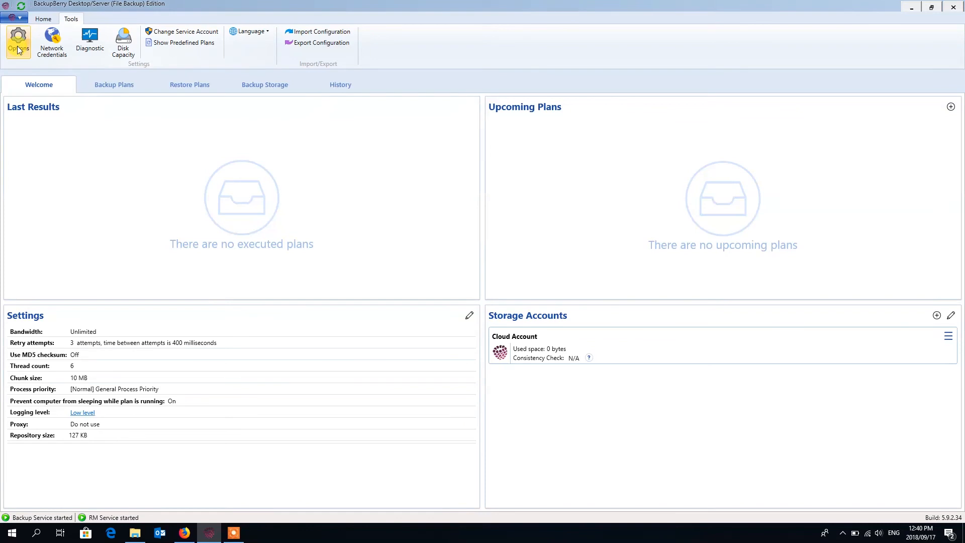
click(50, 49)
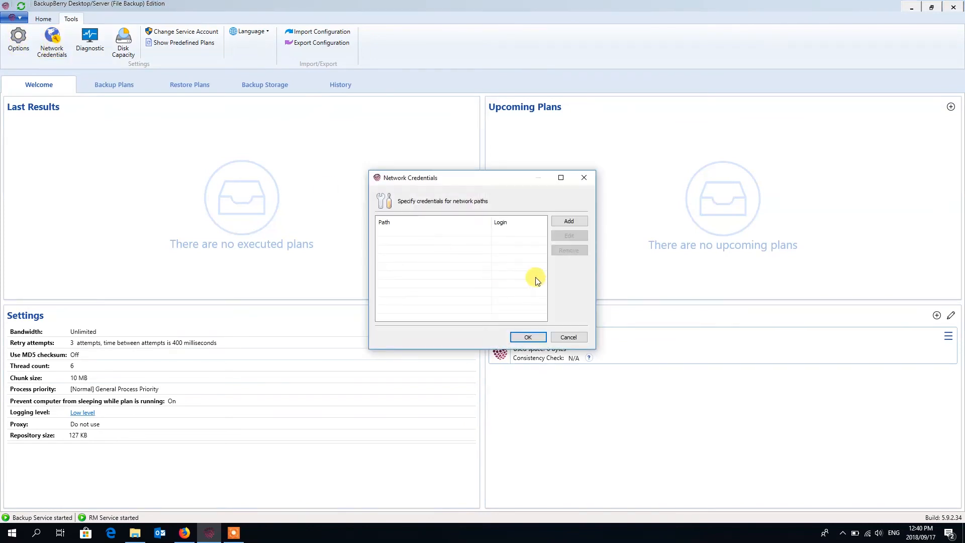
click(571, 220)
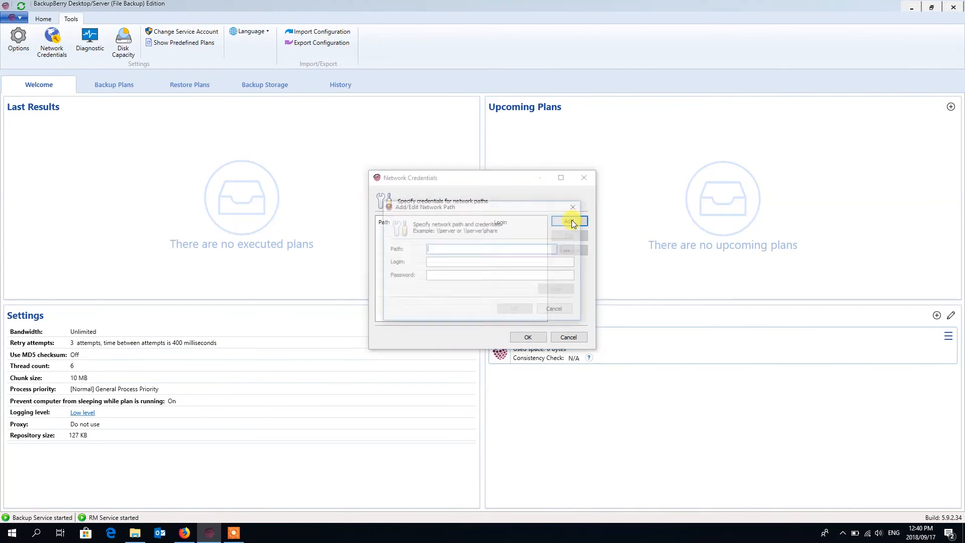
drag(553, 310, 470, 264)
click(553, 309)
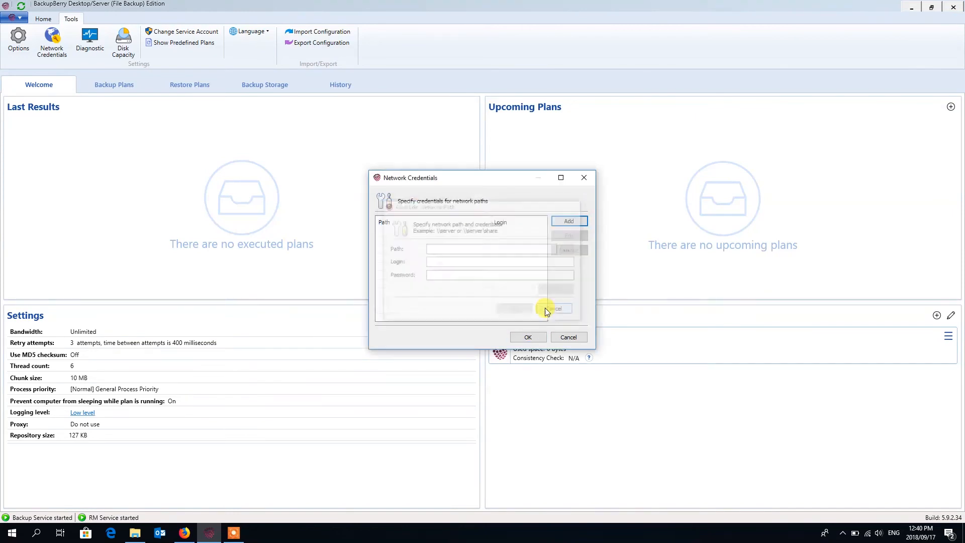
Step: Switch to File Explorer, check the mapped network drive Z:, and return to the network credentials
click(137, 535)
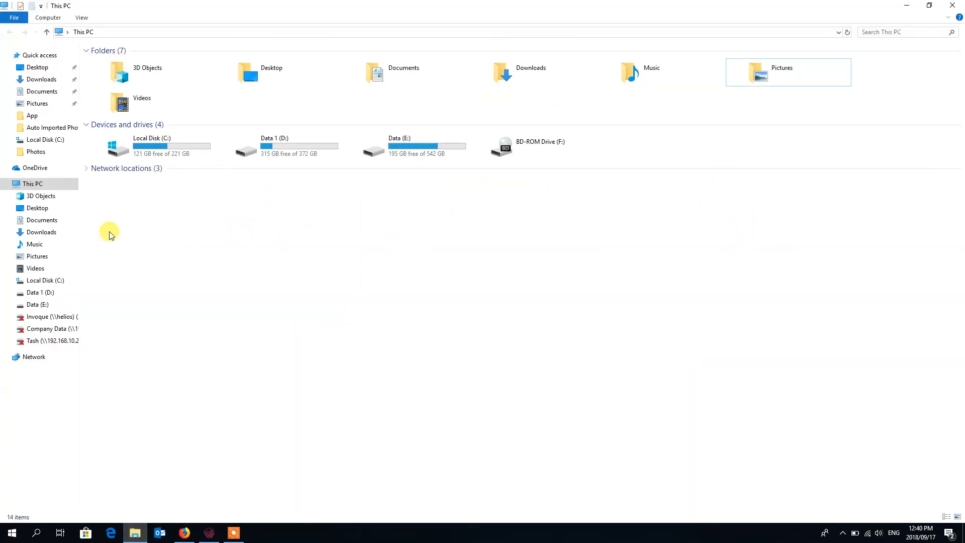
click(62, 340)
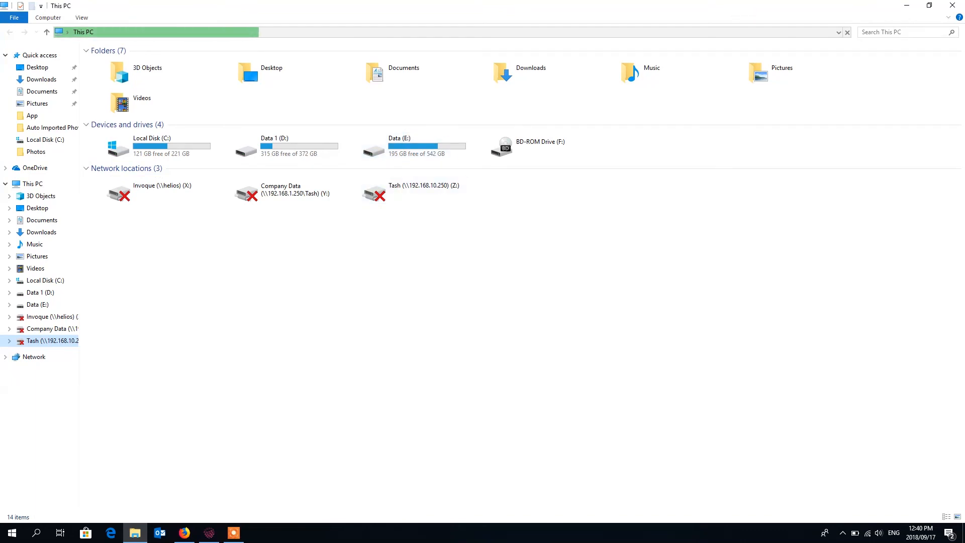
click(907, 6)
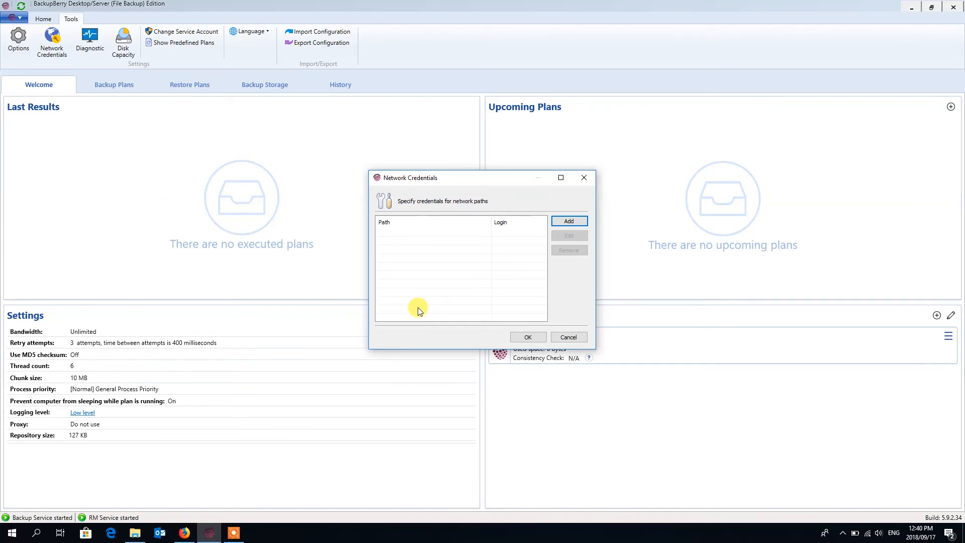
Step: Review the path, login and password fields for a new network path again, and close the network credentials without saving
click(571, 222)
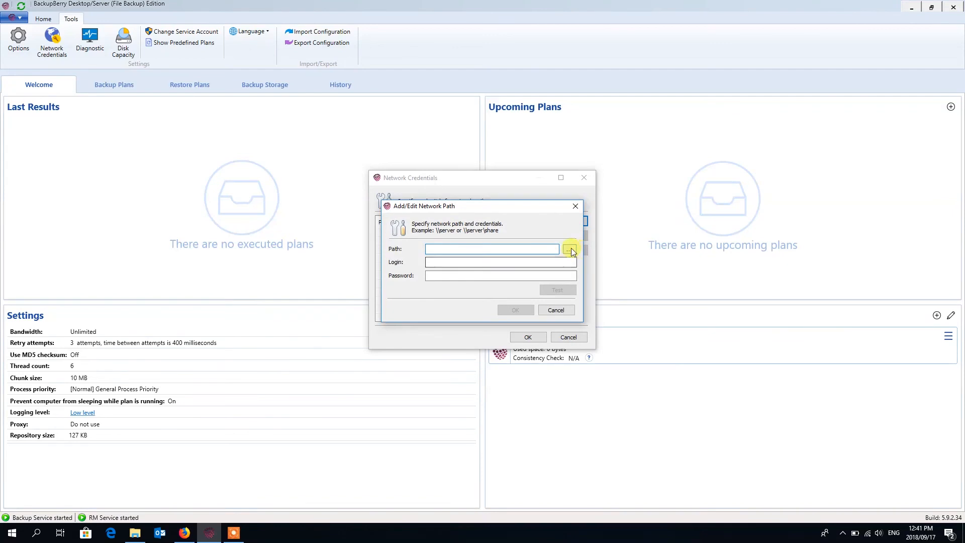
click(468, 262)
click(460, 276)
click(559, 309)
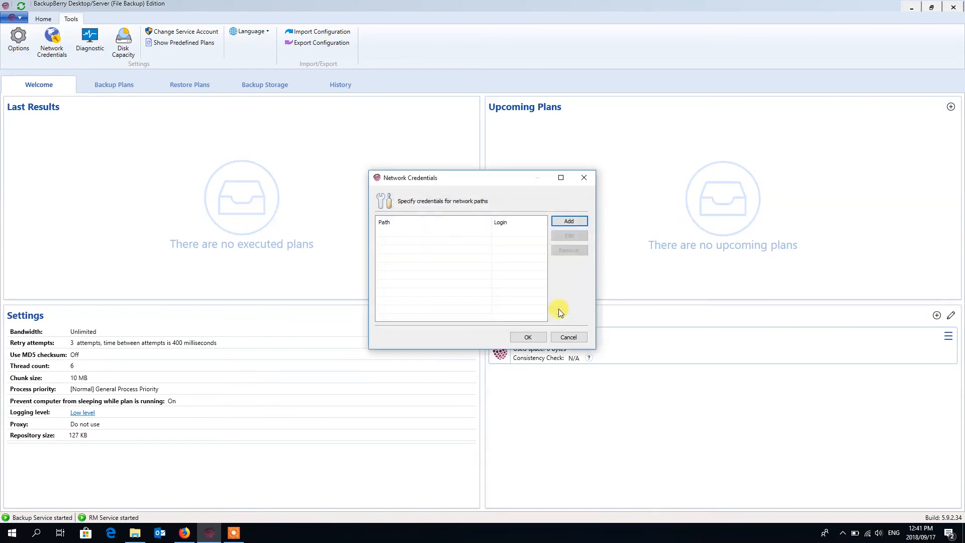
click(562, 341)
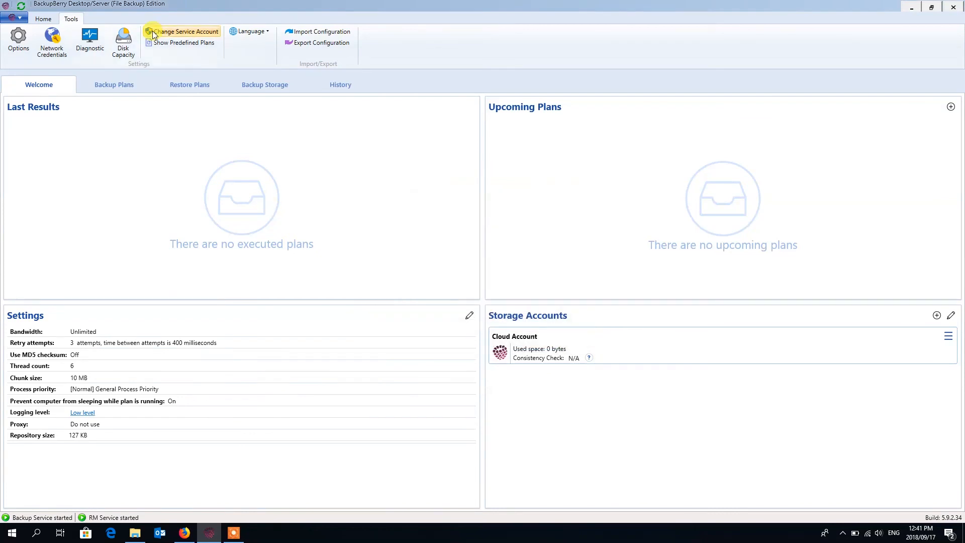
Step: Inspect the diagnostic report form, close it without sending anything to support, and view the disk capacity overview of the drives
click(77, 46)
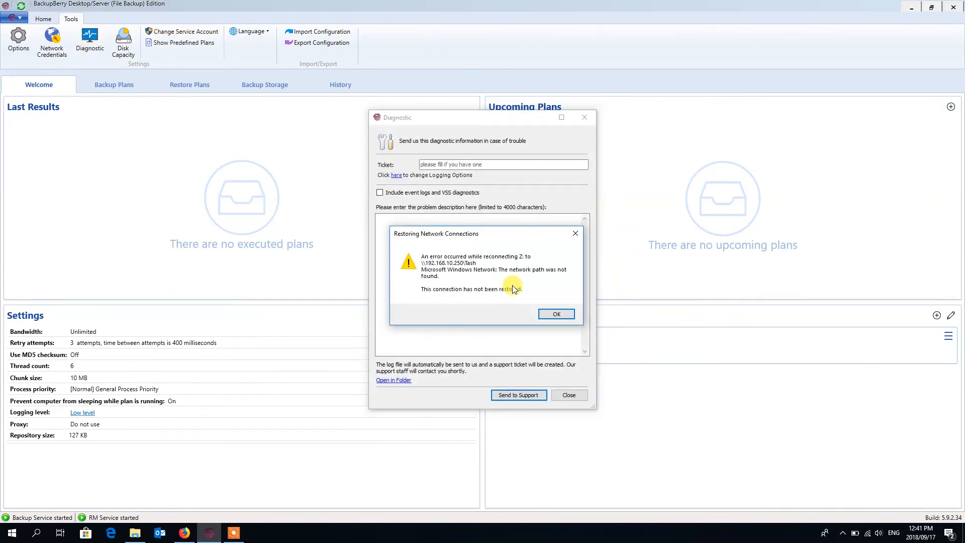
click(559, 314)
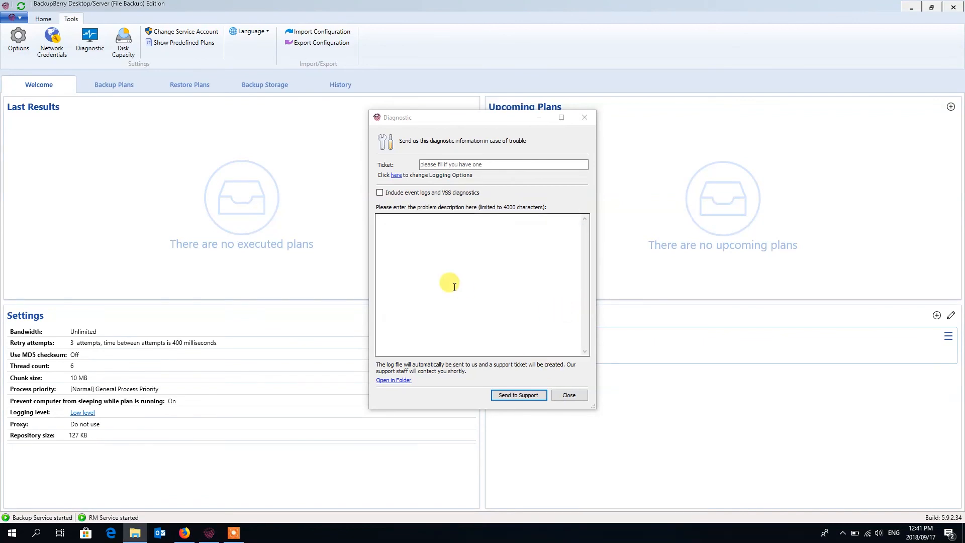
click(570, 395)
click(125, 50)
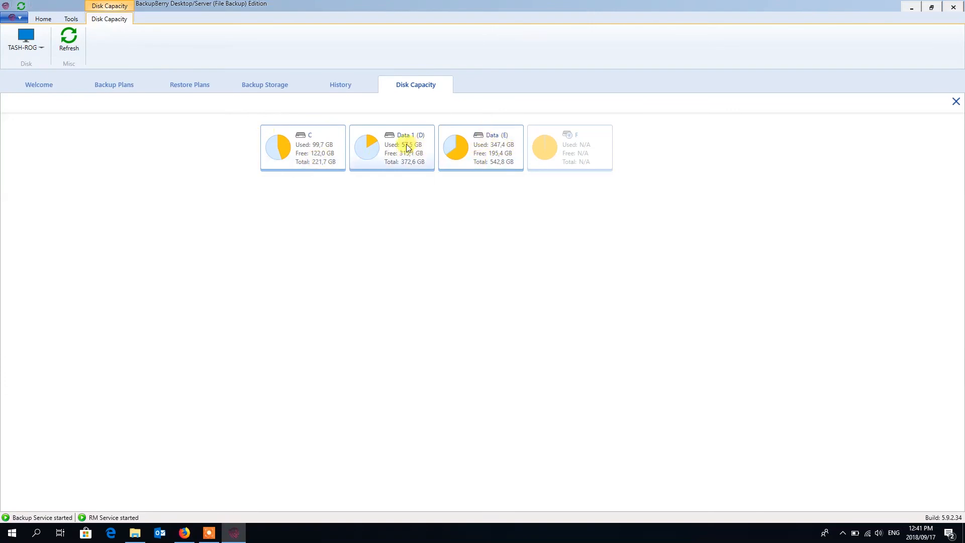
click(71, 19)
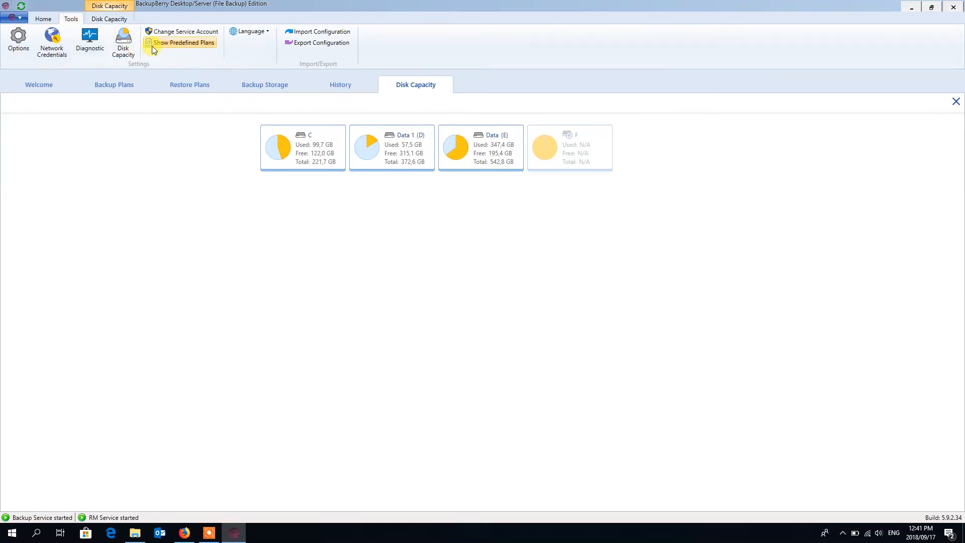
Step: Check the backup service account settings, cancel them unchanged, and look through the available interface languages while keeping English
click(190, 32)
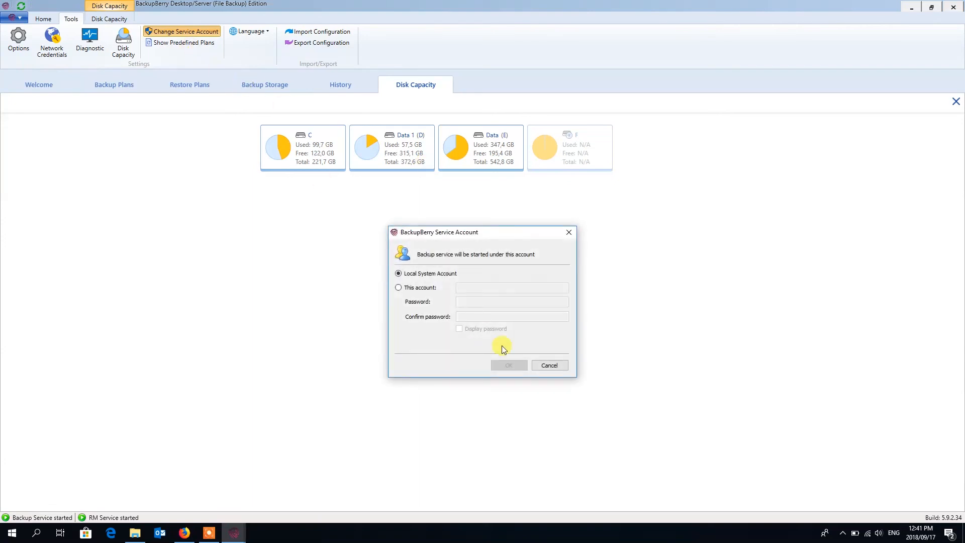
click(551, 365)
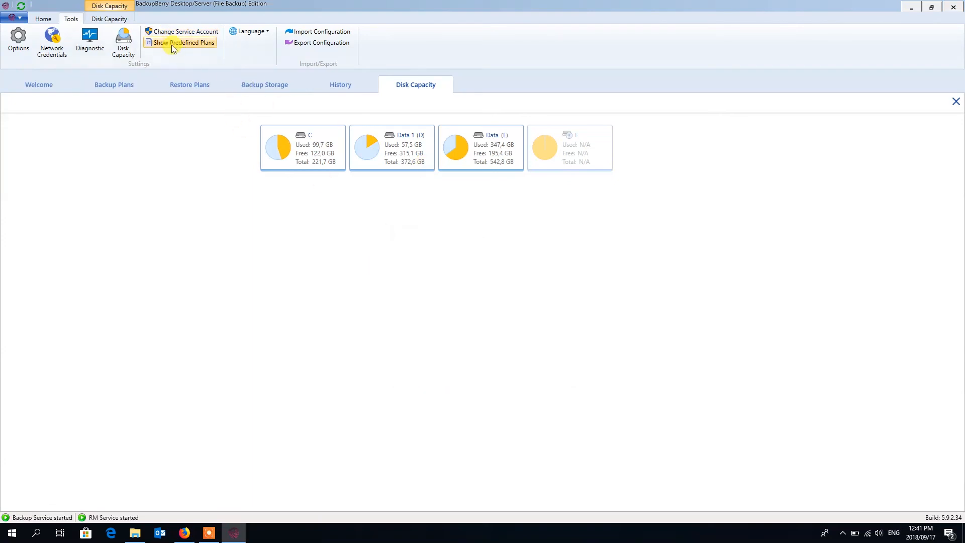
click(249, 33)
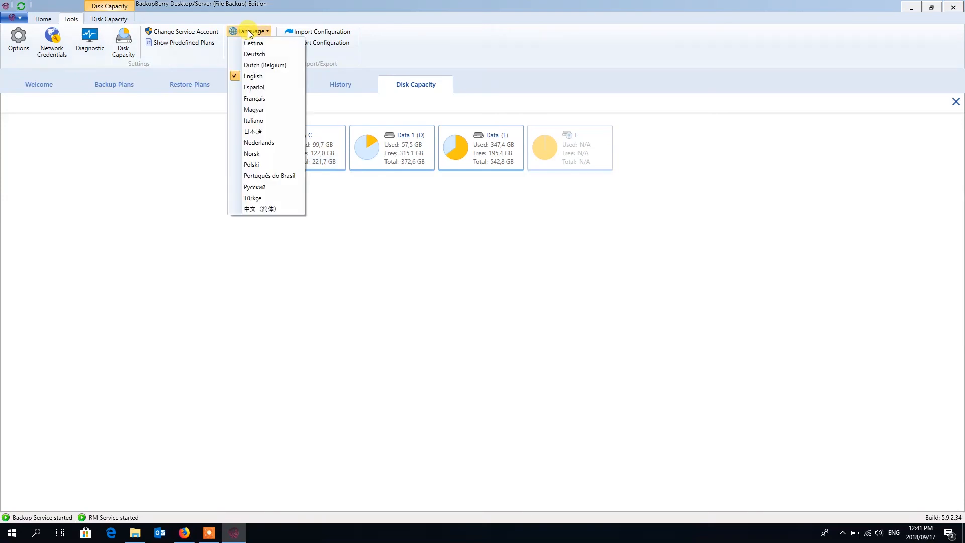
click(300, 6)
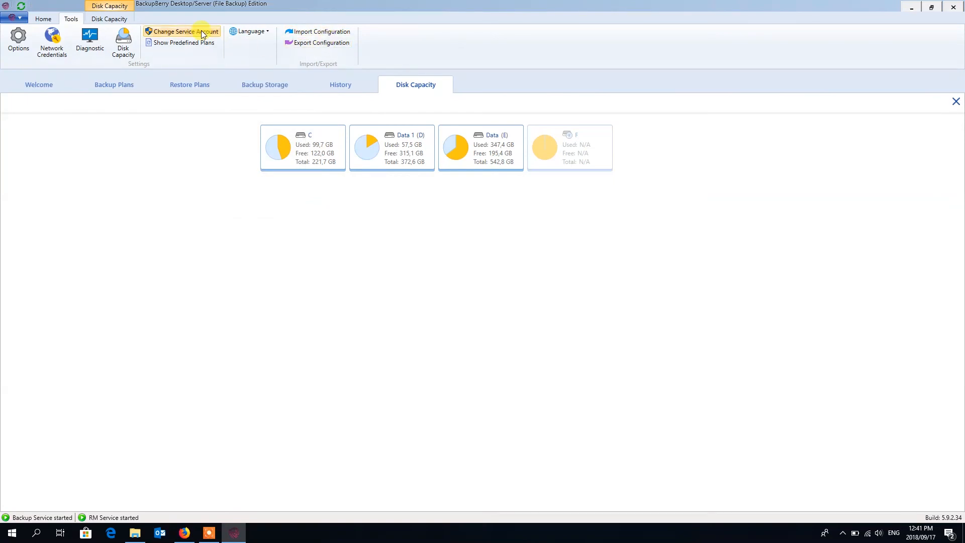
Step: Look over the drives that can be selected for the disk capacity view, and return to the Welcome overview
click(42, 19)
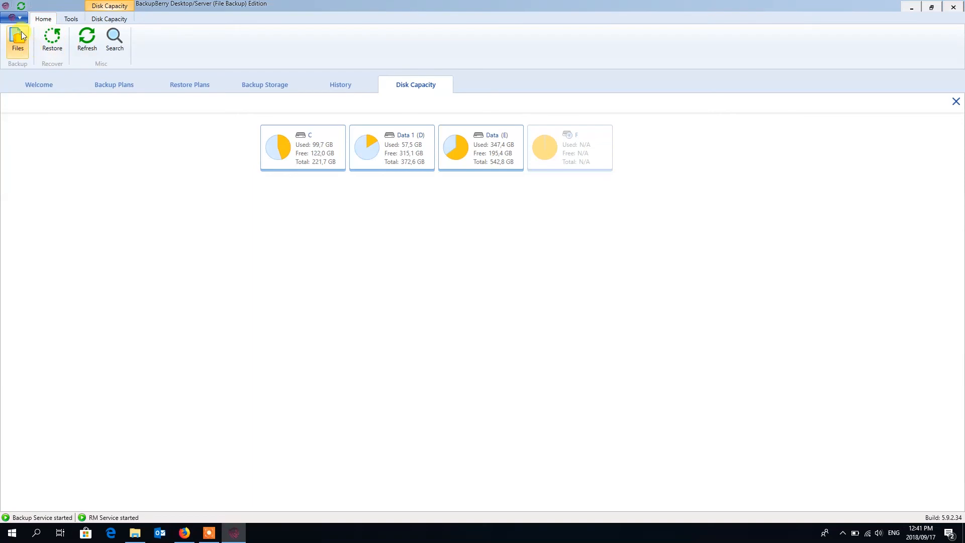
click(26, 20)
click(26, 23)
click(25, 42)
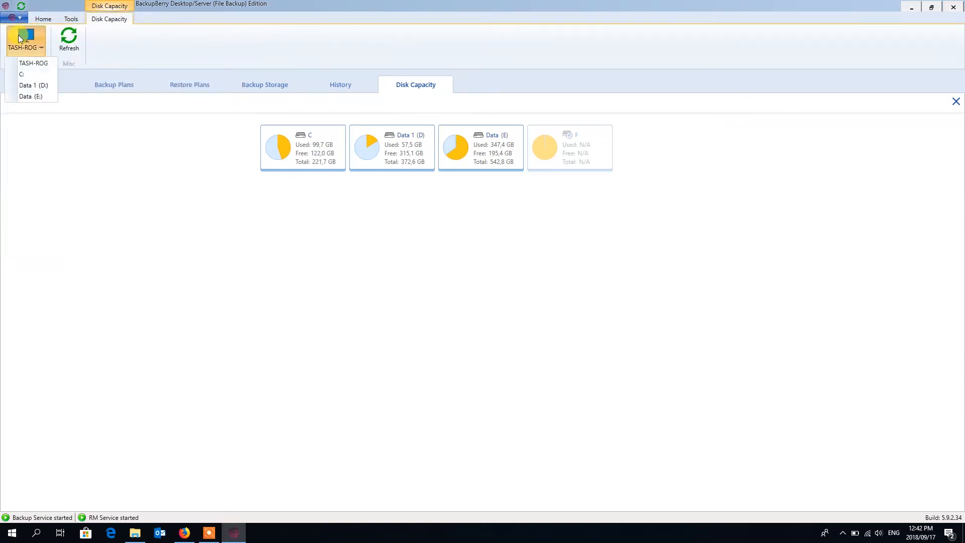
click(113, 39)
click(58, 87)
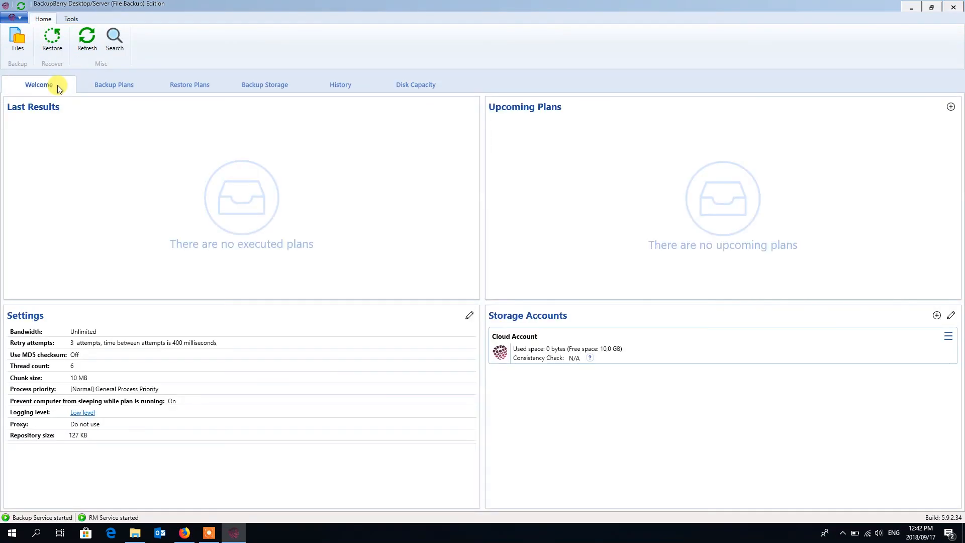